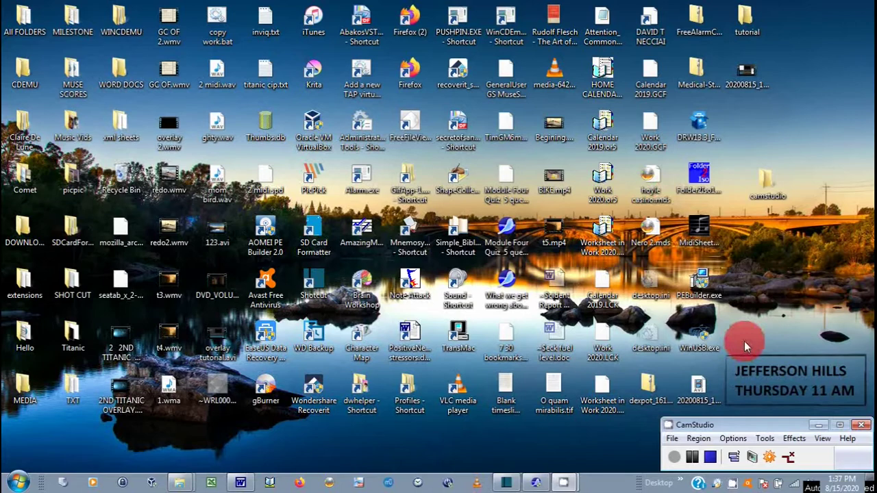
Step: Bring the Overlay new.mlt project in Shotcut to the front
click(508, 483)
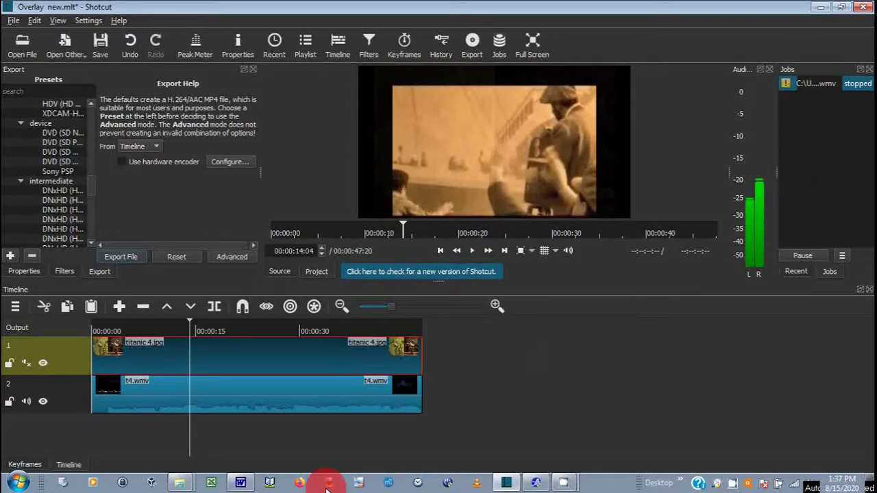
Step: Restore the Open Shotcut.doc Word window, shrink it to the right side, and scroll to the steps
click(241, 482)
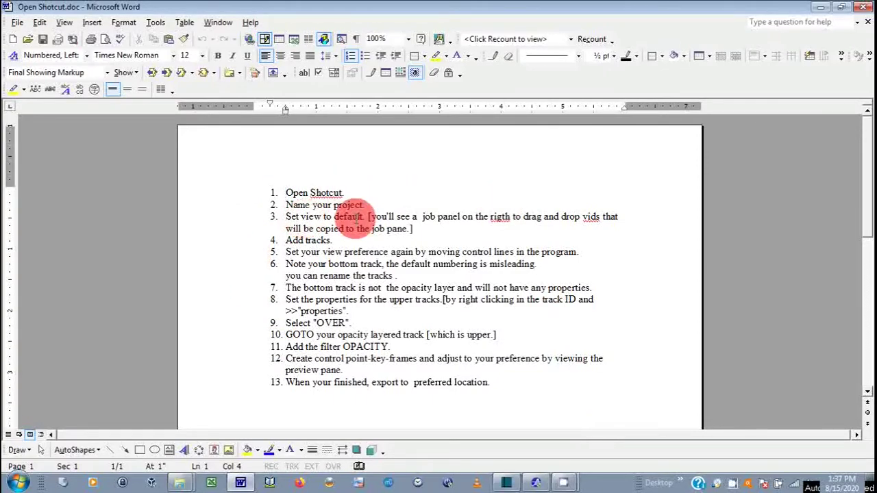
click(841, 7)
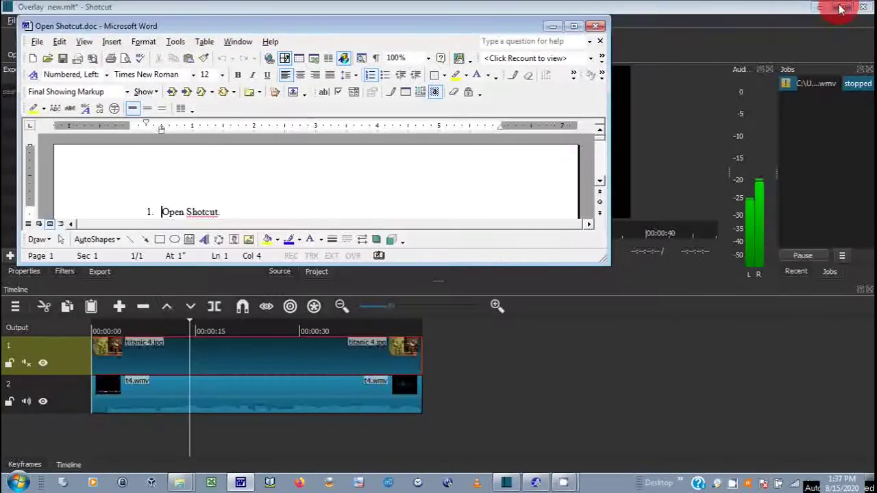
drag(369, 22, 827, 104)
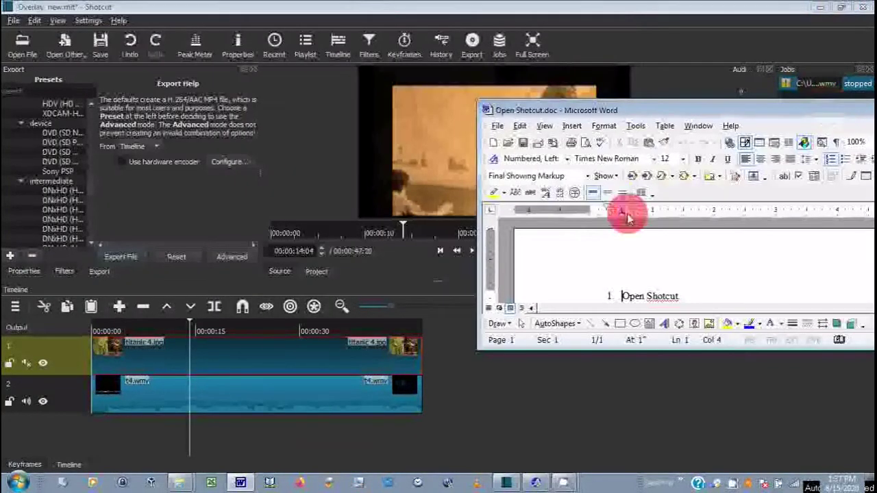
drag(479, 270, 732, 274)
drag(803, 107, 568, 89)
drag(873, 288, 822, 250)
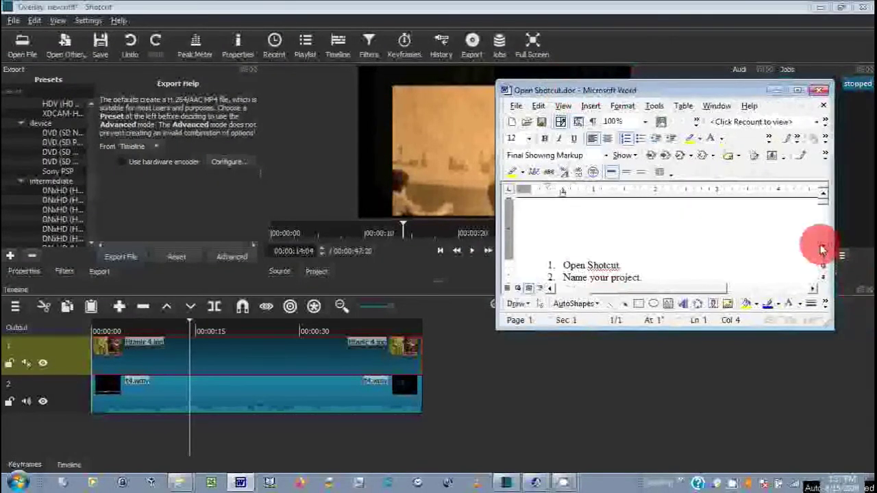
scroll(820, 246, down, 5)
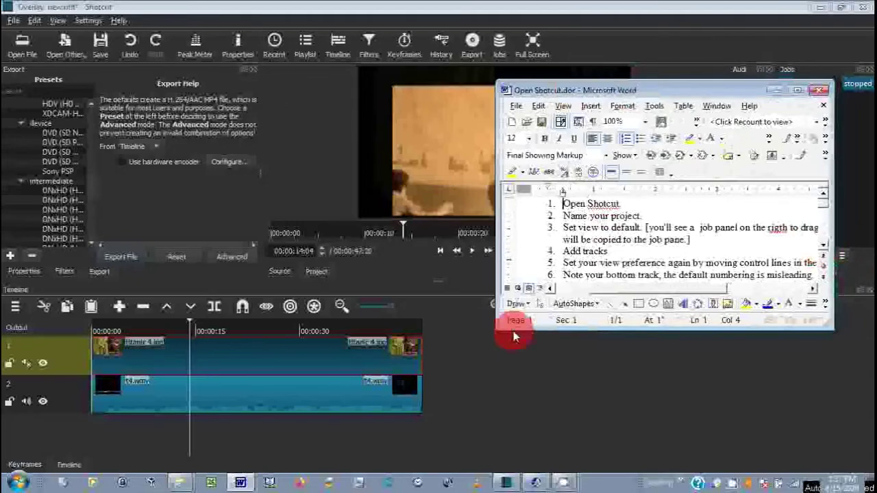
Step: Restore Shotcut's default layout from the View menu and maximize the window
click(59, 21)
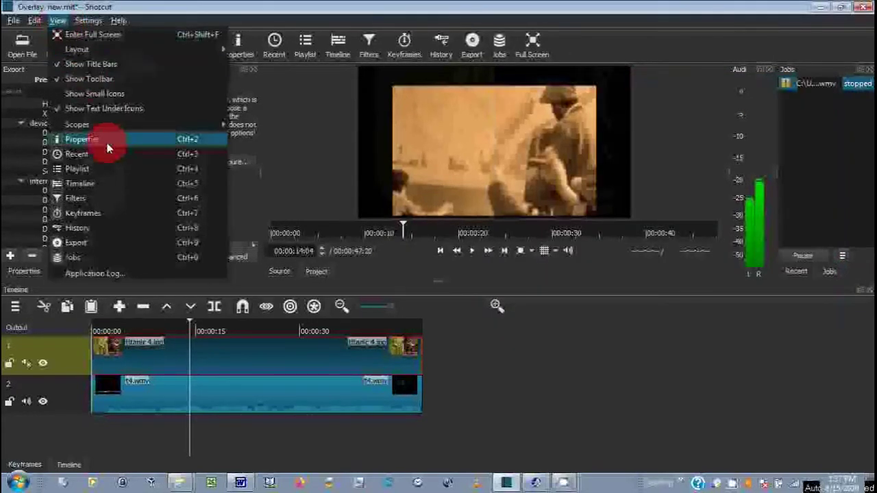
mouse_move(68, 49)
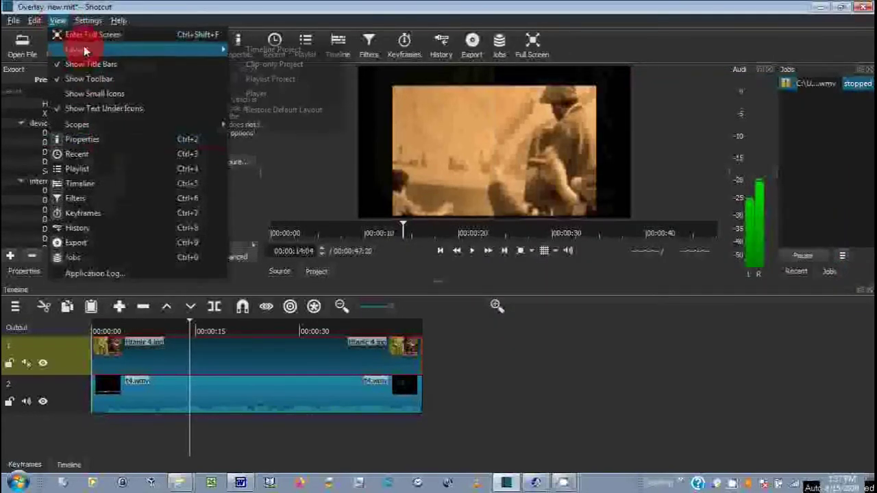
click(279, 109)
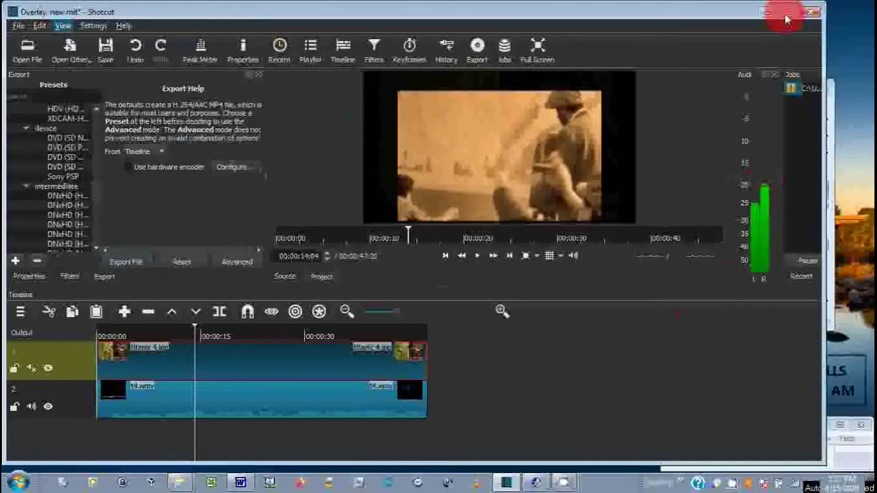
click(699, 314)
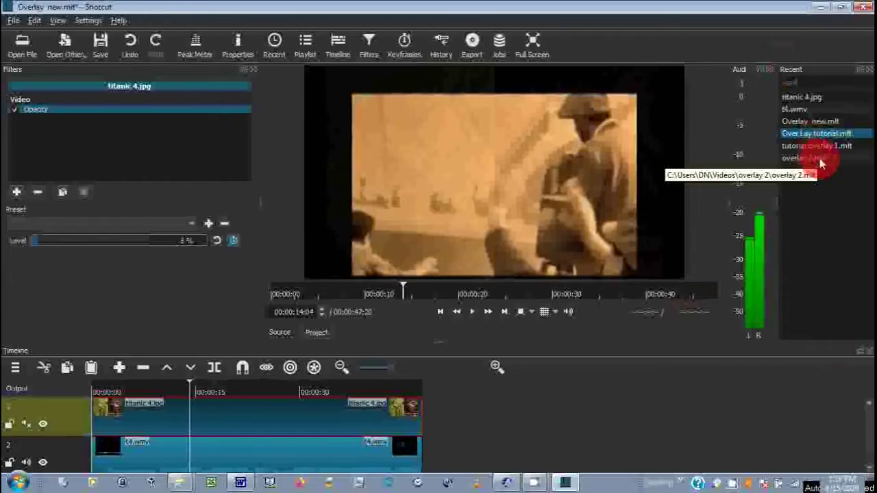
Step: Start a new project named 'Overlay test tutorial' without saving the old one
click(10, 21)
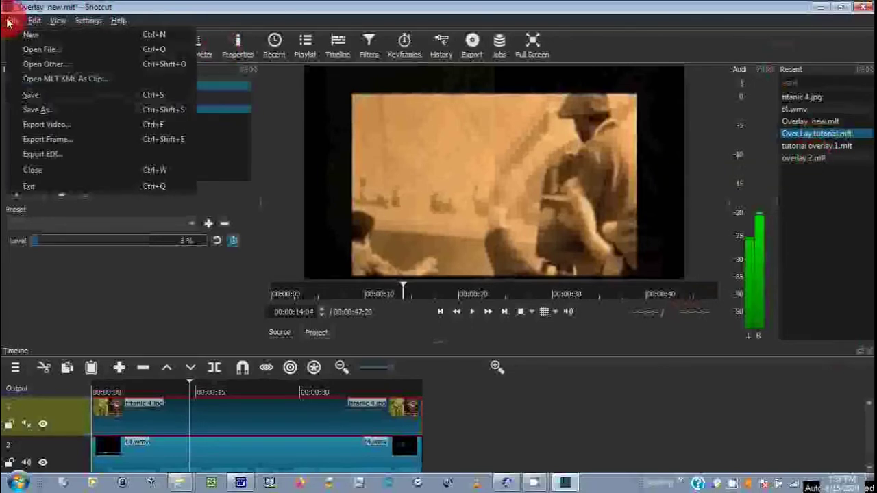
click(31, 34)
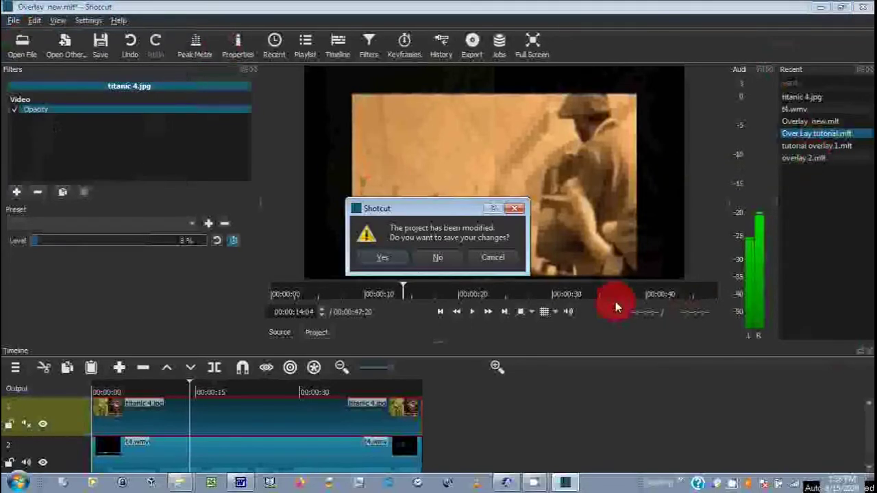
click(432, 256)
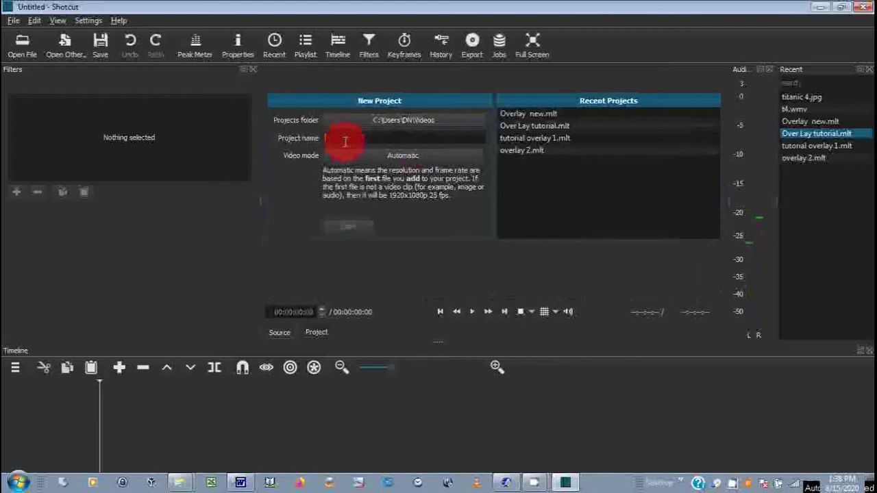
text(Overlay)
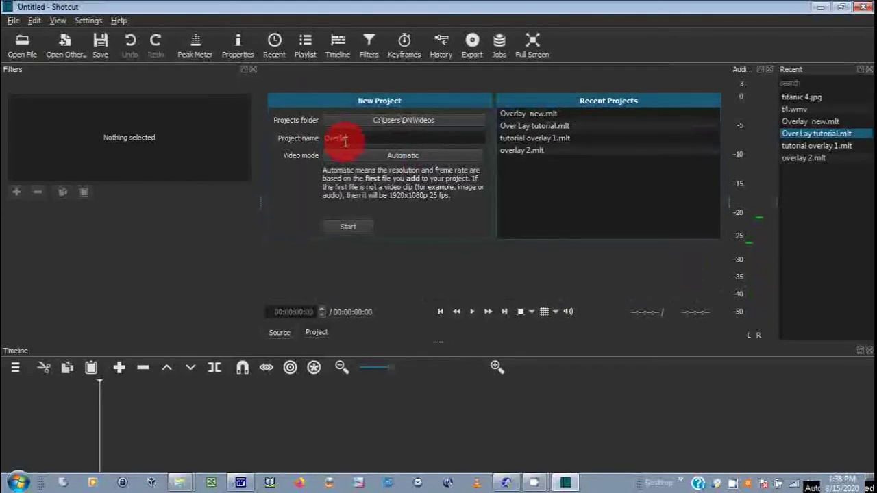
text( test tutorial)
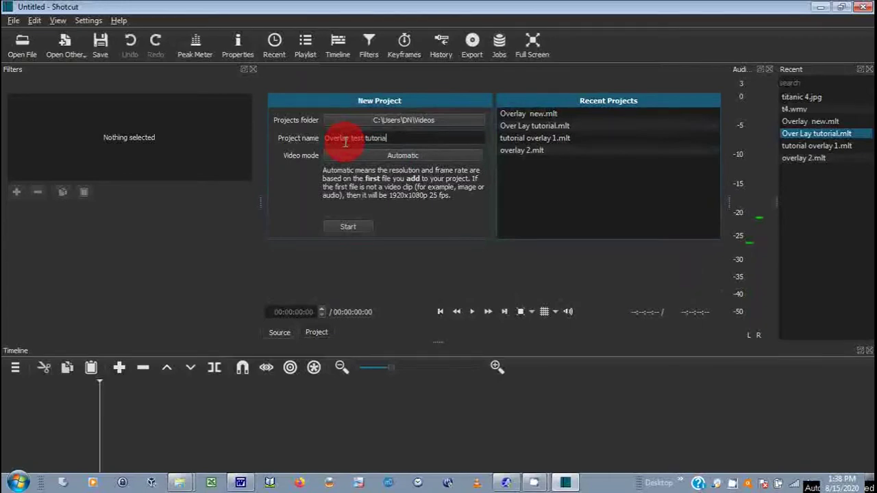
click(346, 226)
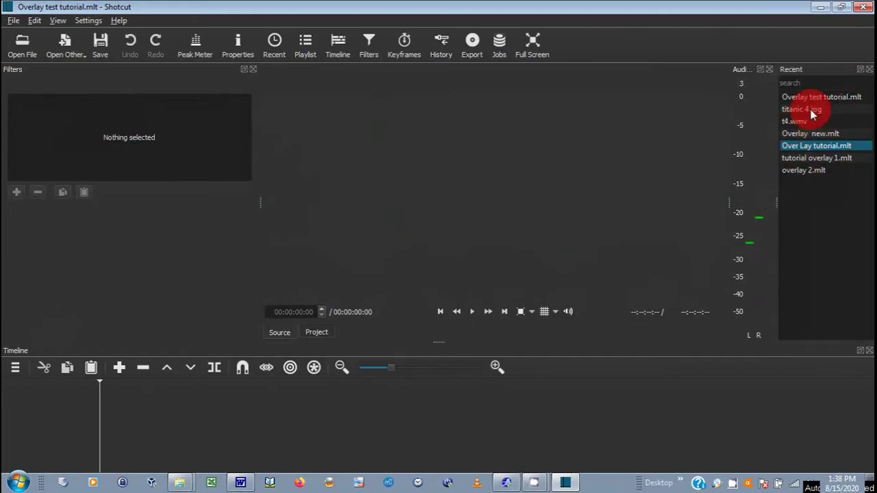
Step: Remove tutorial overlay 1.mlt and Over Lay tutorial.mlt from Recent, then return to the Word notes
right_click(830, 158)
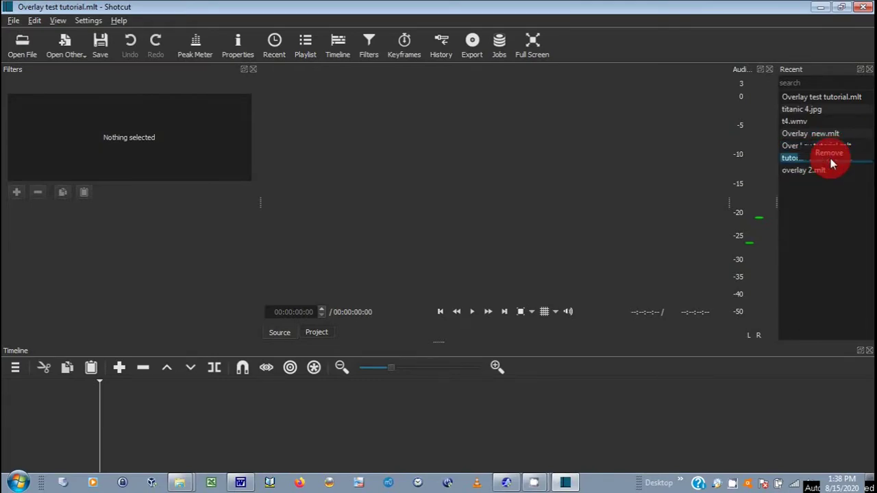
click(829, 154)
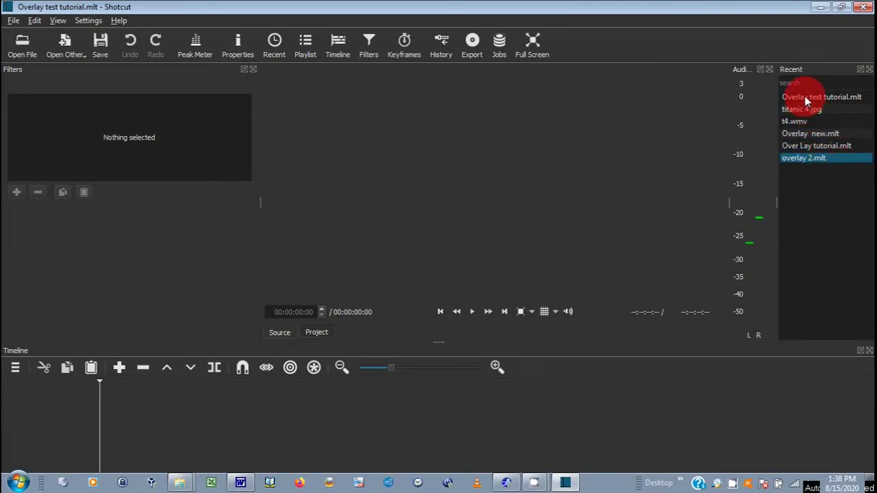
right_click(805, 96)
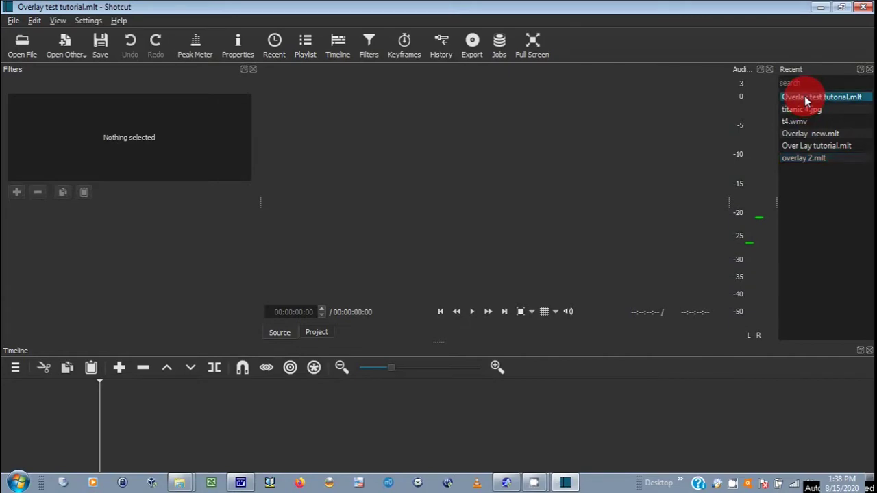
click(814, 146)
right_click(814, 145)
click(818, 141)
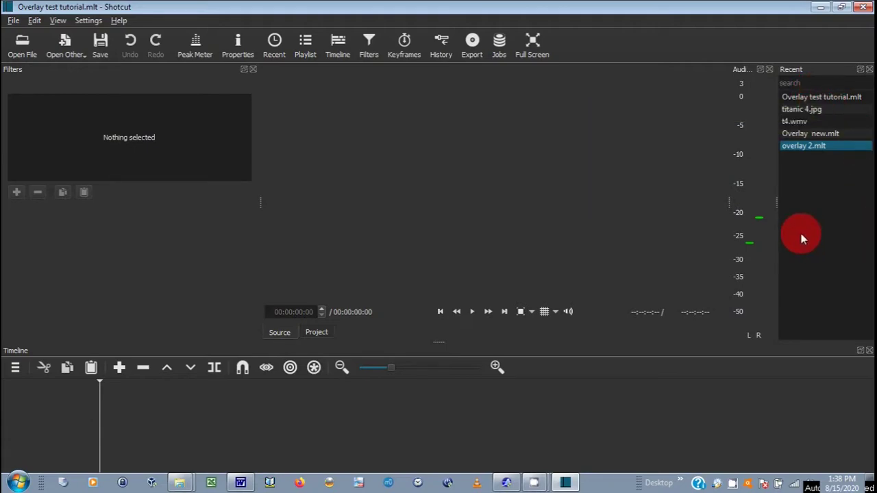
mouse_move(505, 485)
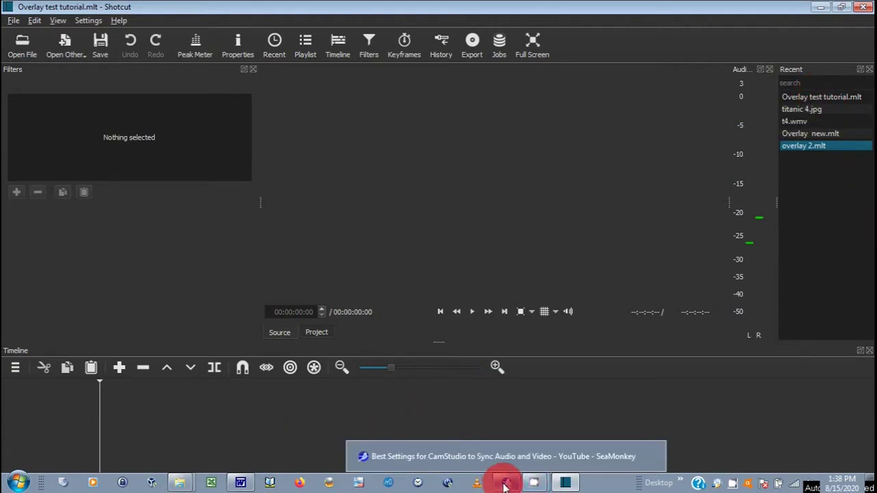
click(237, 484)
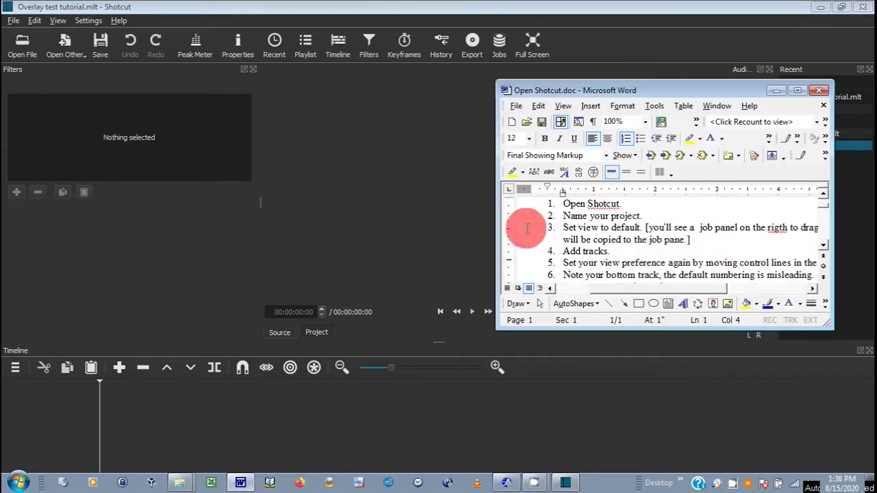
Step: Add two video tracks, V1 and V2, and enlarge the timeline area
click(777, 91)
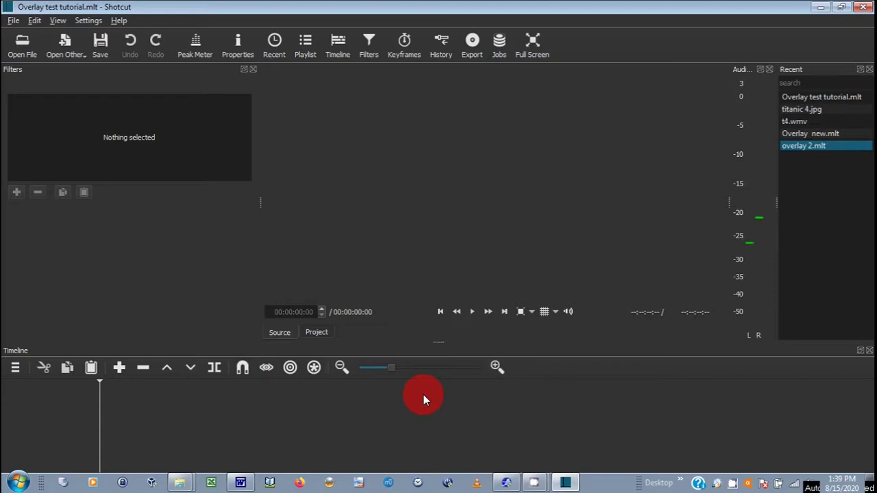
right_click(368, 408)
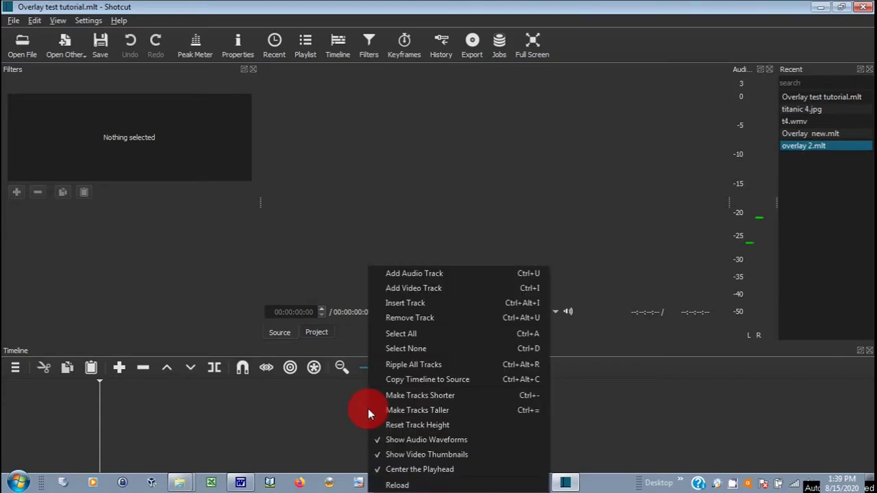
click(407, 290)
right_click(324, 410)
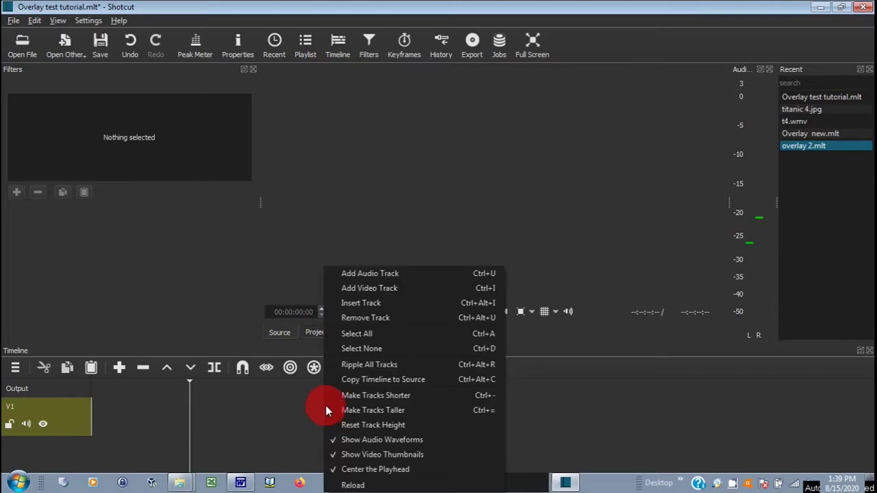
click(356, 296)
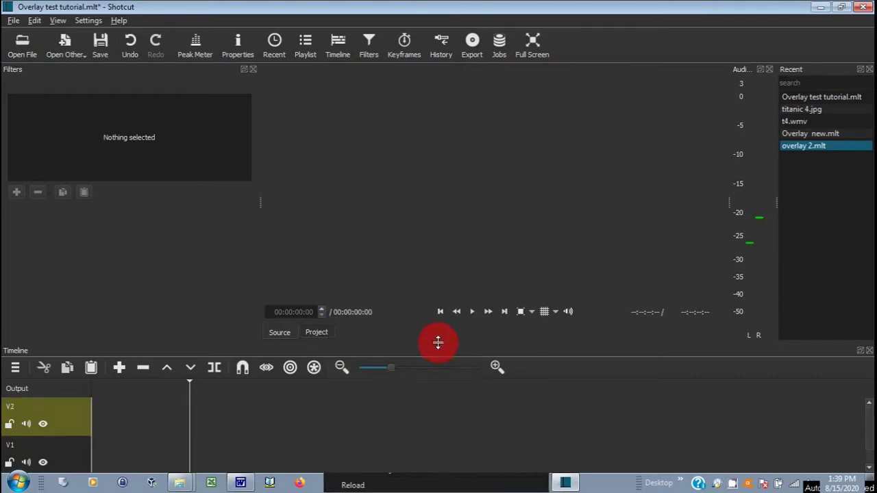
drag(437, 343, 438, 274)
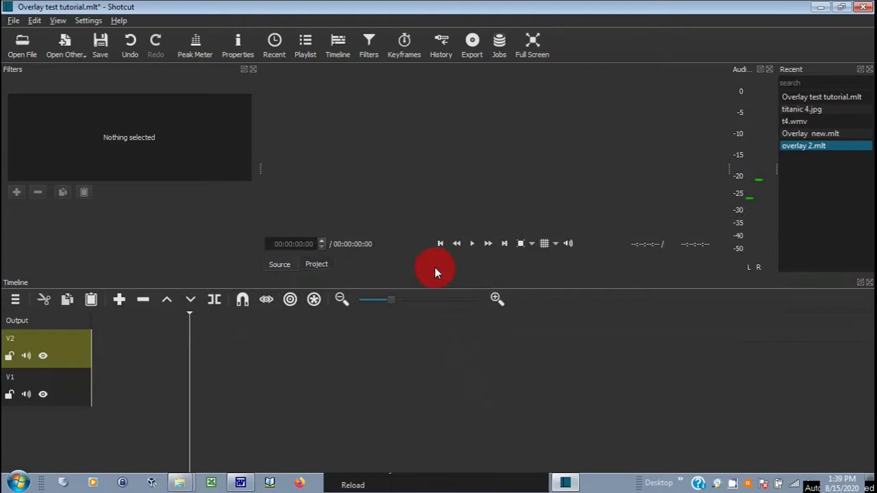
click(43, 356)
drag(67, 339, 40, 392)
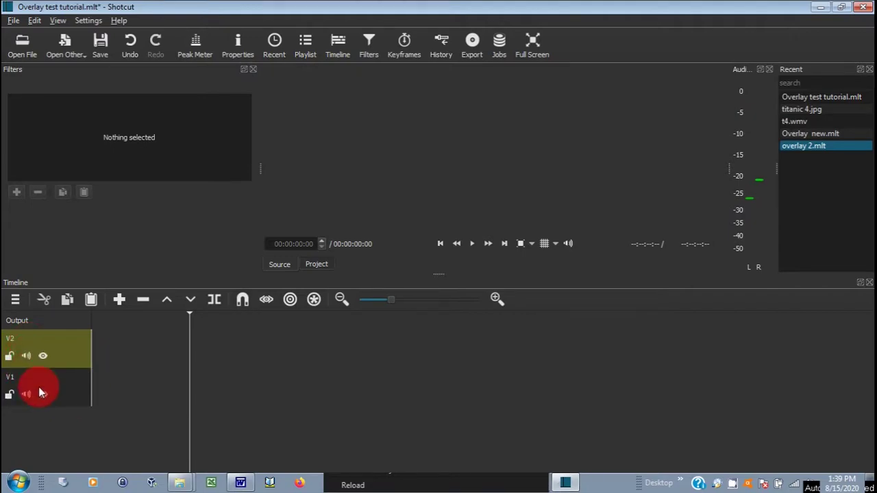
Step: Rename the V2 track to 1 and the V1 track to 2
double_click(26, 383)
drag(27, 389, 12, 341)
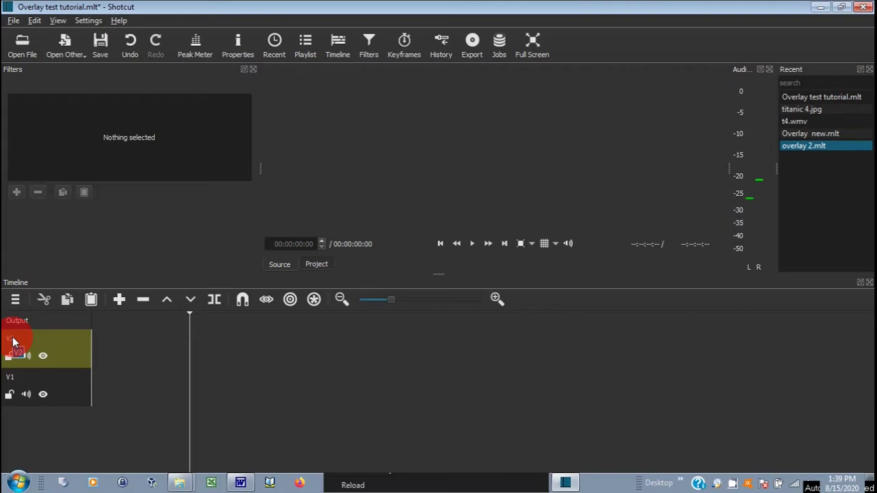
double_click(12, 341)
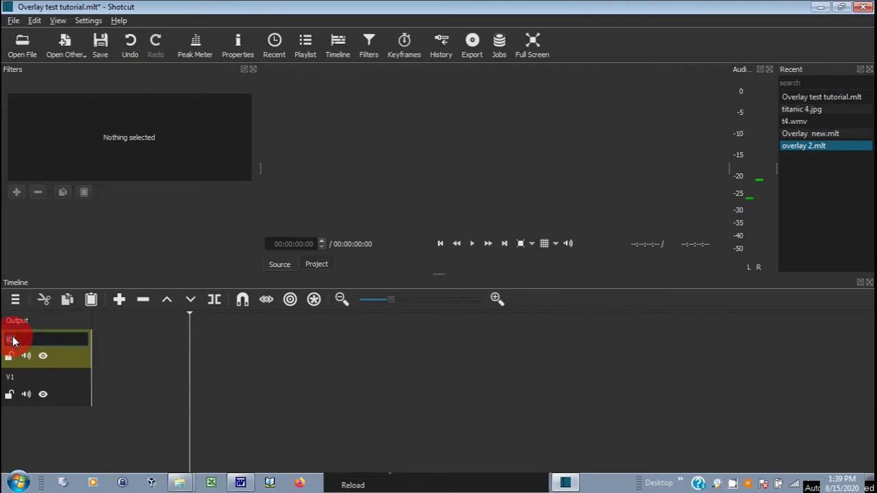
text(1)
double_click(8, 379)
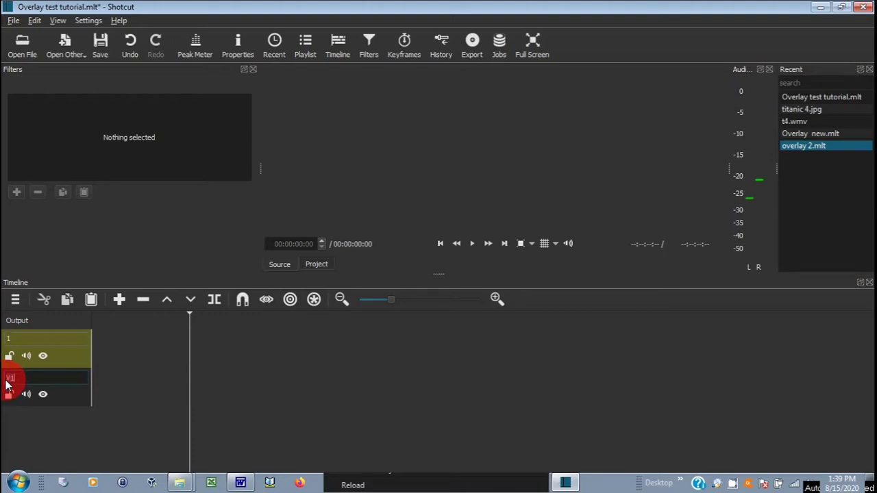
text(2)
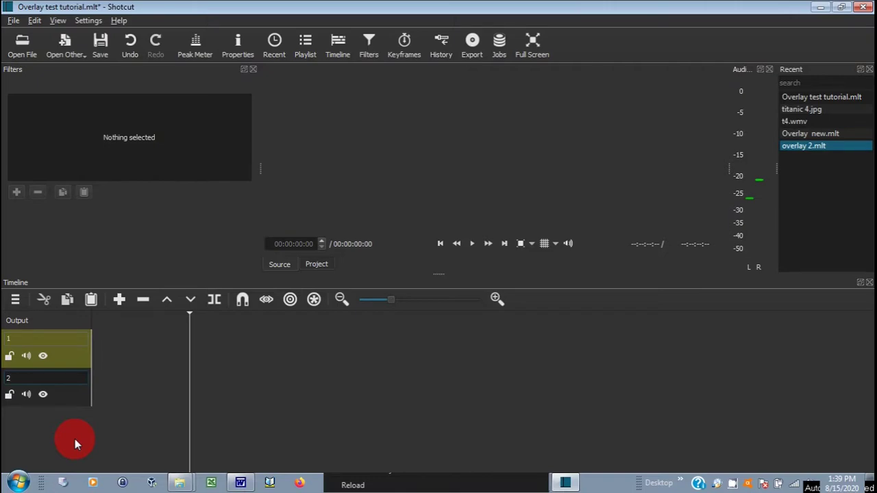
key(Return)
Step: Open Properties for track 2, then track 1 to view its Over blend mode
click(68, 393)
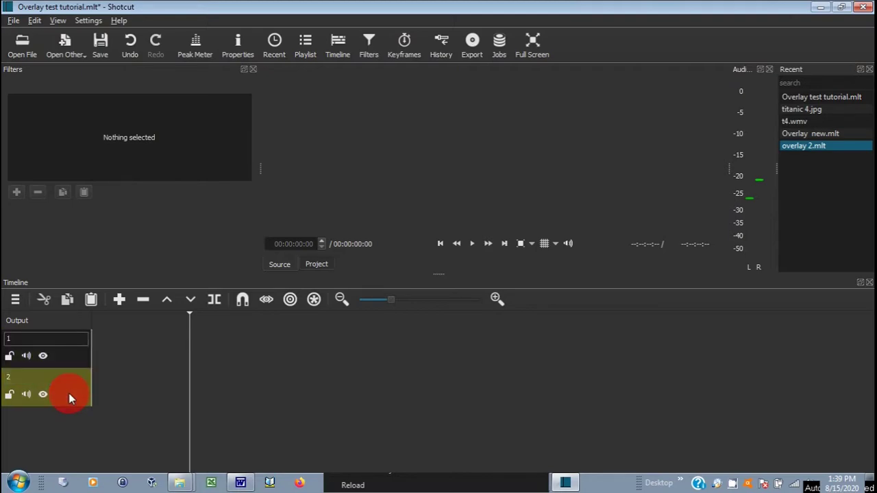
right_click(69, 394)
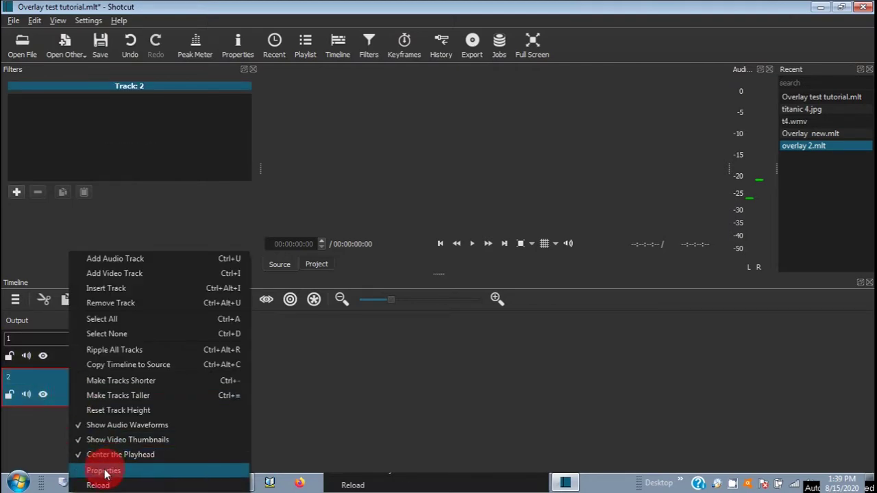
click(104, 471)
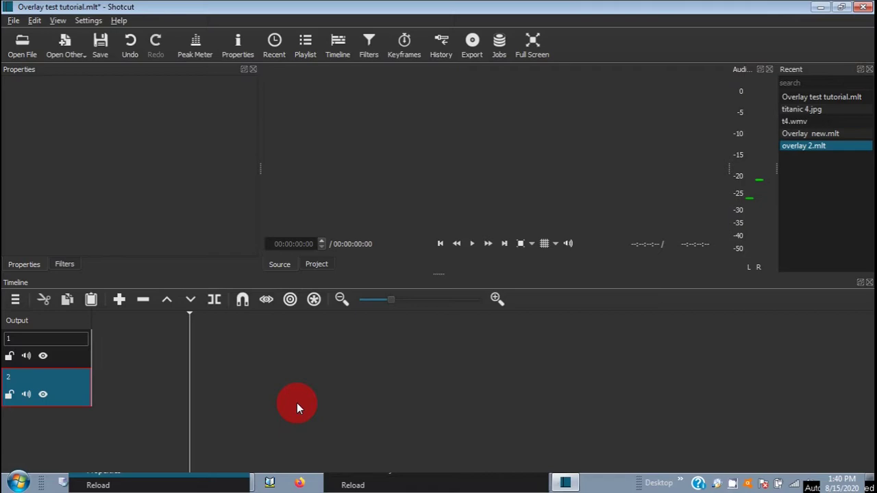
click(77, 362)
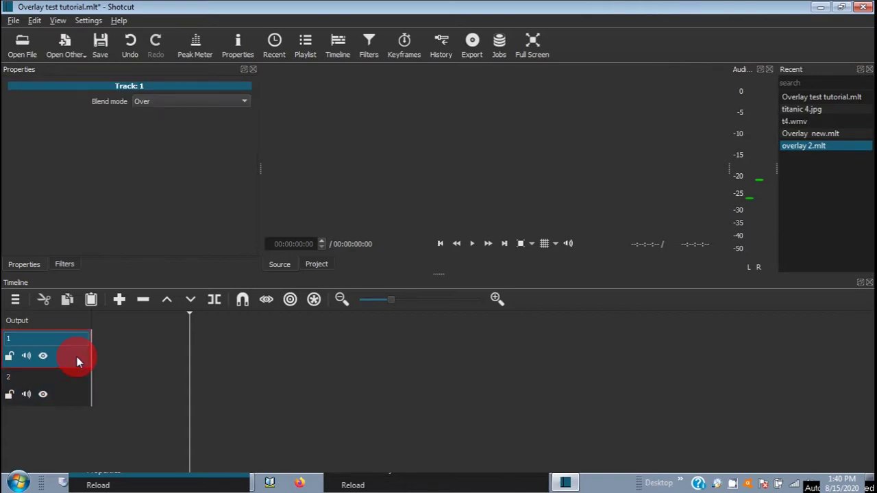
right_click(74, 355)
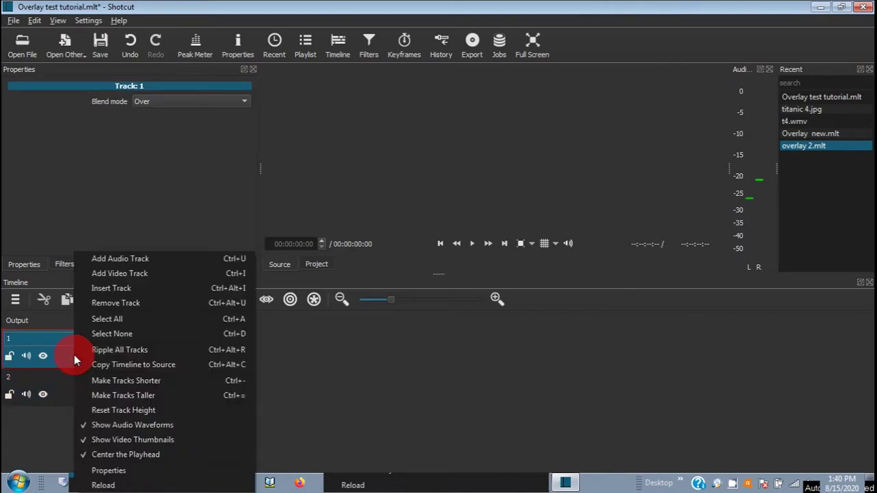
click(128, 470)
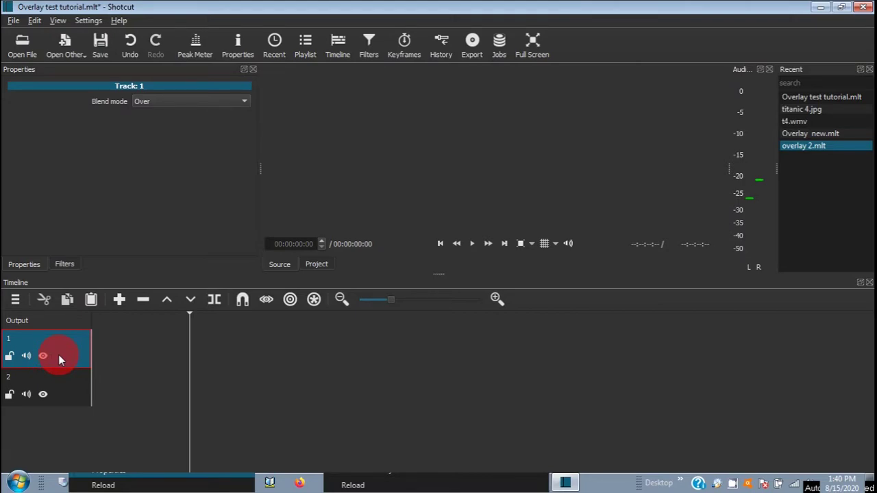
Step: Return the playhead to the start and load t4.wmv from Recent into the player
click(67, 396)
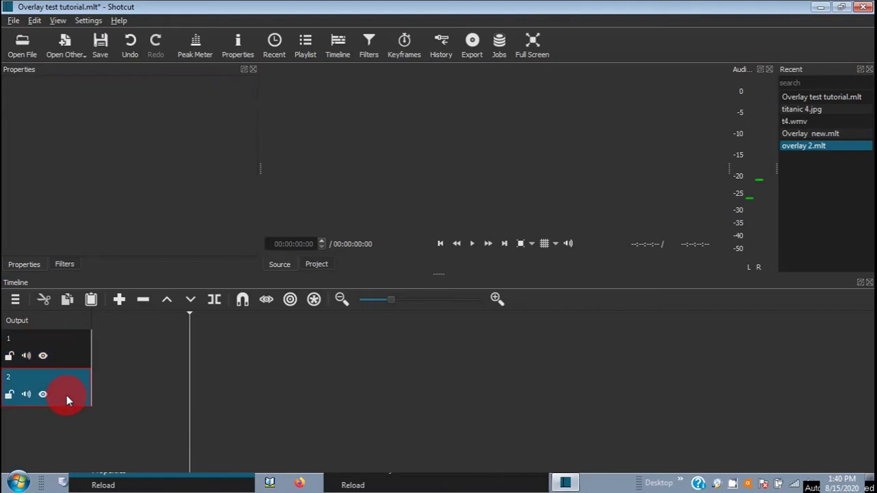
click(77, 362)
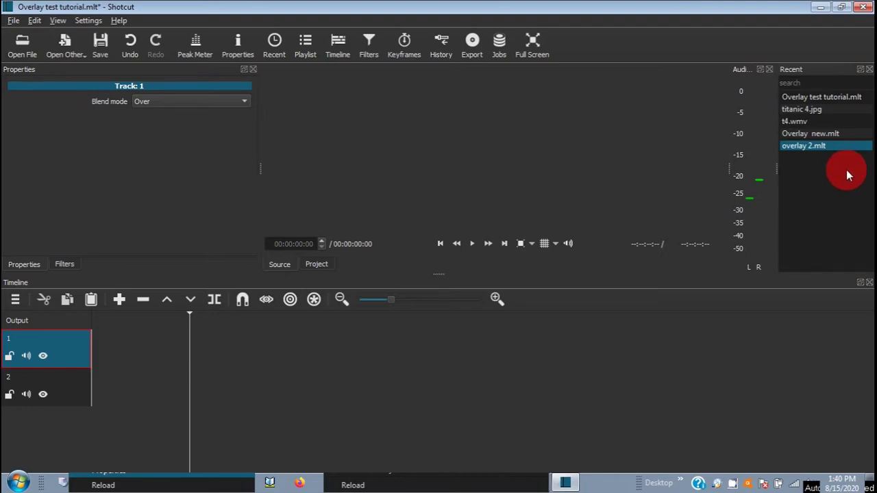
click(315, 431)
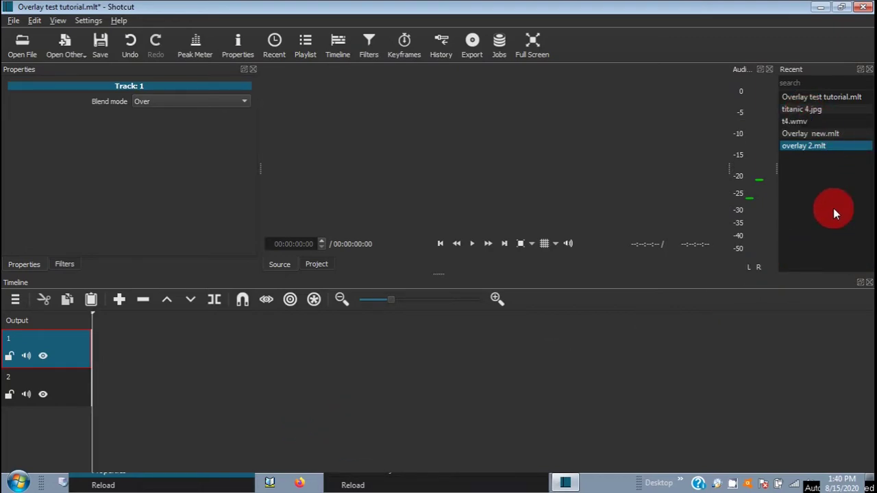
drag(785, 120, 388, 172)
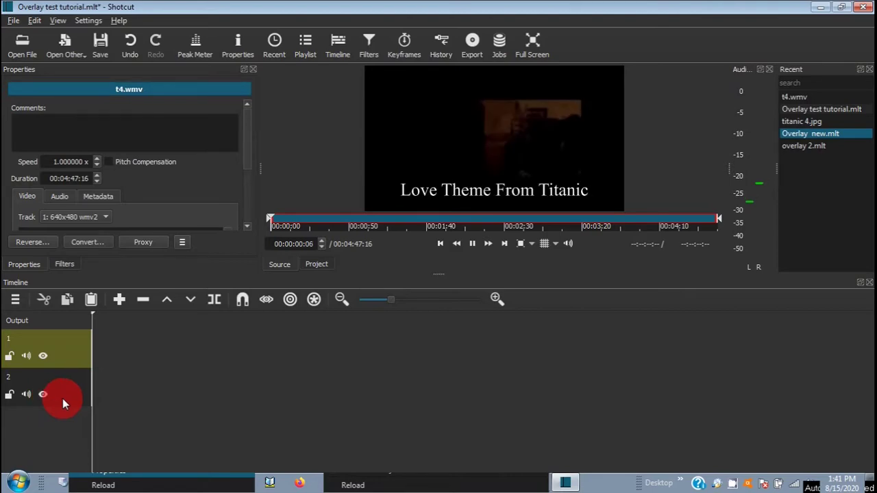
Step: Select track 2 and drop t4.wmv from the player at the timeline start
click(62, 398)
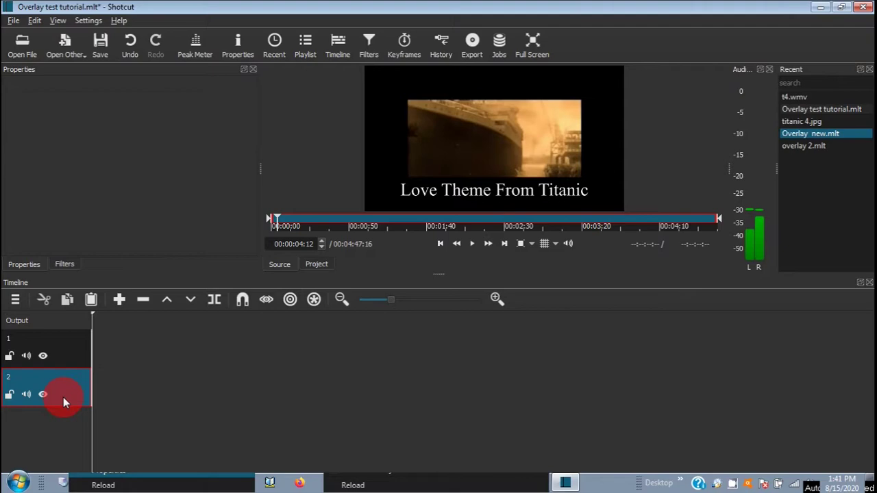
drag(459, 157, 92, 396)
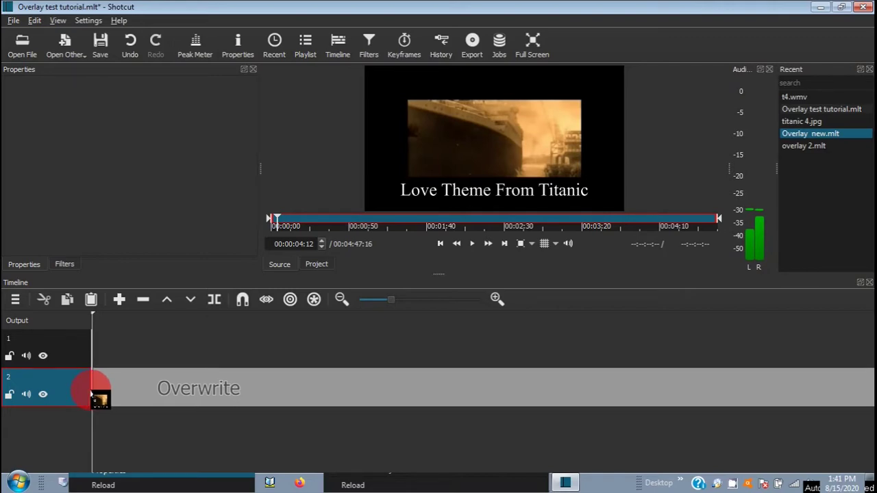
drag(91, 395, 91, 395)
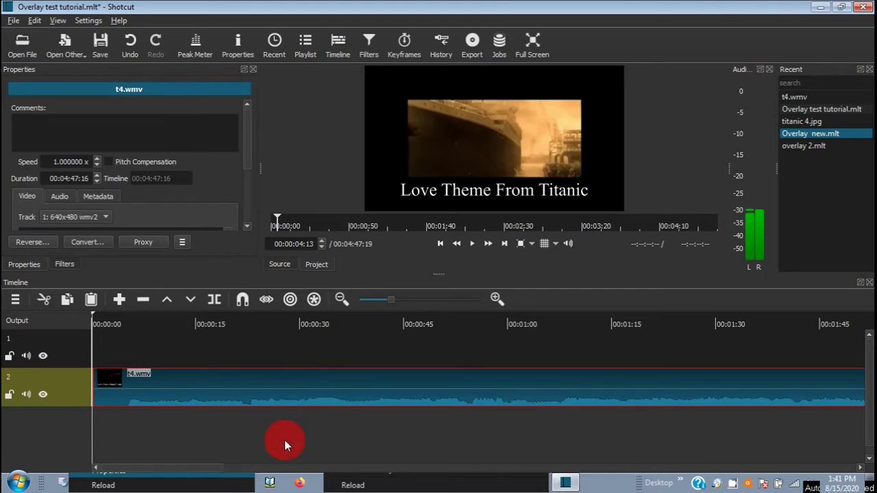
Step: Select track 1 and load titanic 4.jpg from Recent into the source player
click(65, 353)
click(65, 352)
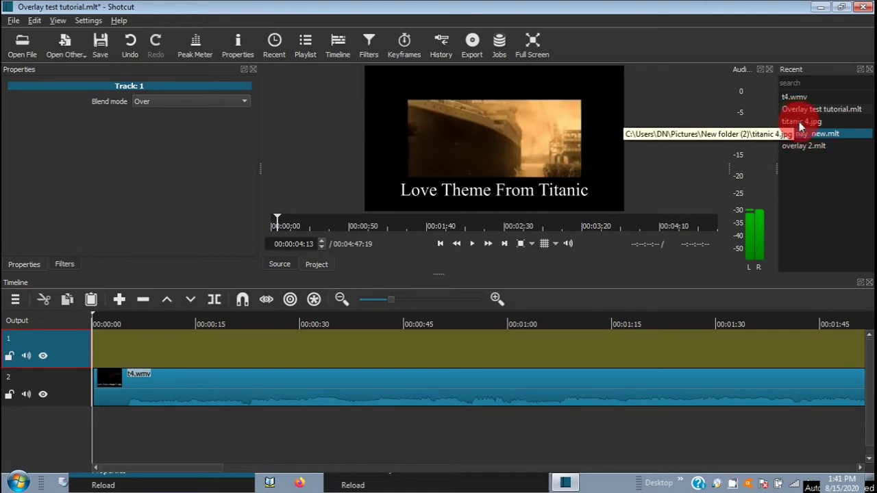
drag(800, 127, 507, 144)
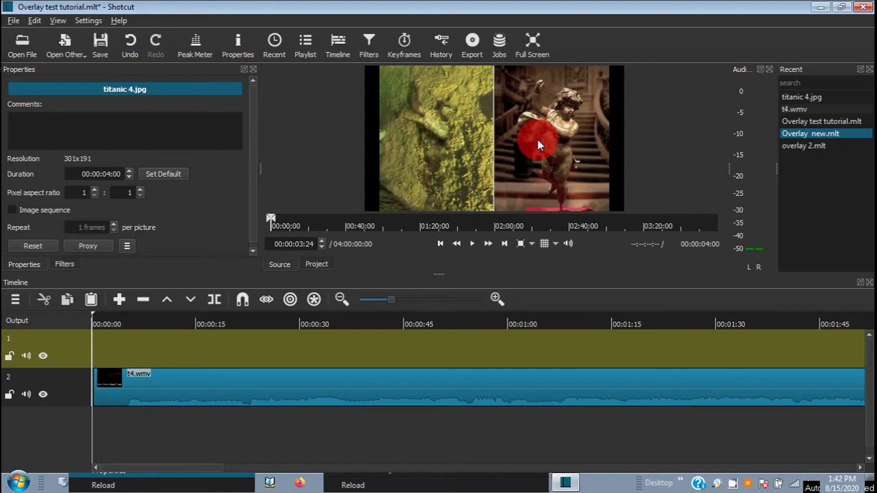
Step: Place titanic 4.jpg at 0:00 on track 1 and stretch it to about 0:44
drag(537, 139, 94, 348)
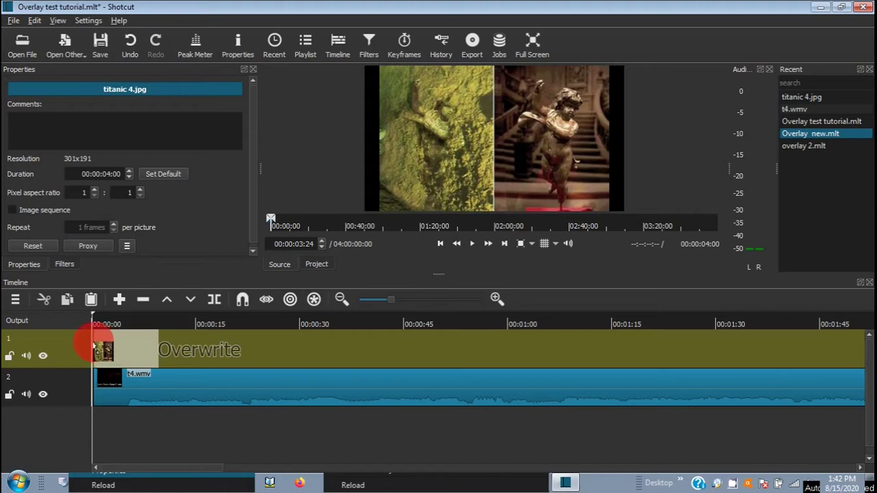
drag(94, 347, 94, 347)
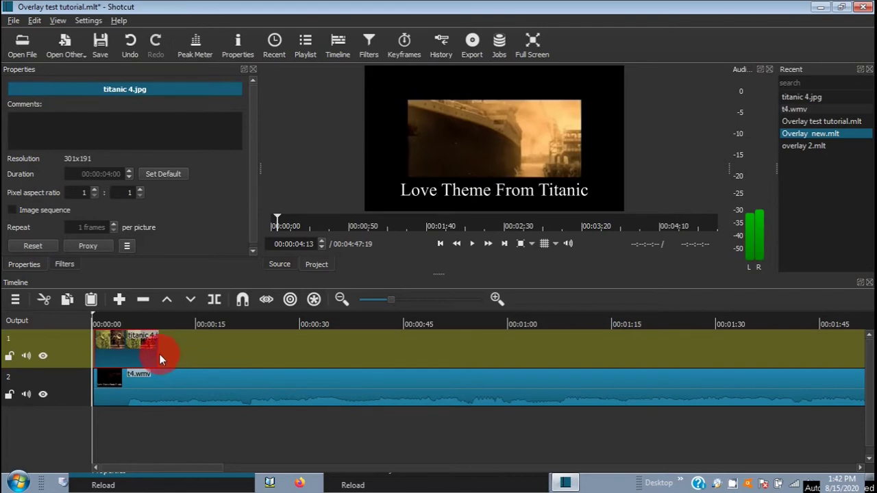
drag(163, 355, 564, 370)
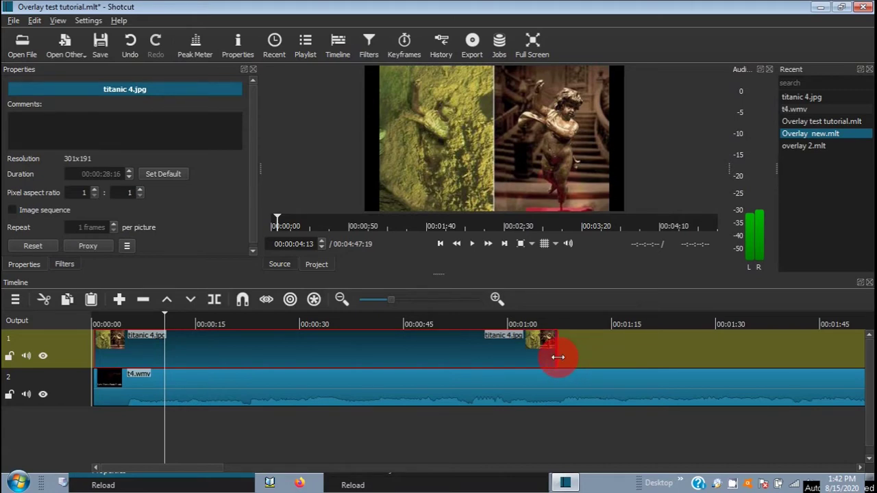
drag(555, 357, 394, 356)
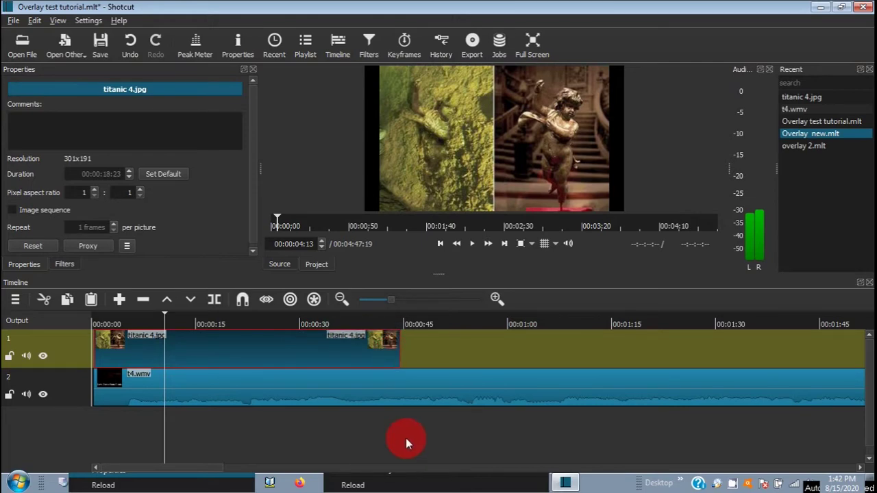
Step: Split t4.wmv where titanic 4.jpg ends, just before 0:45, and delete the leftover end
click(214, 393)
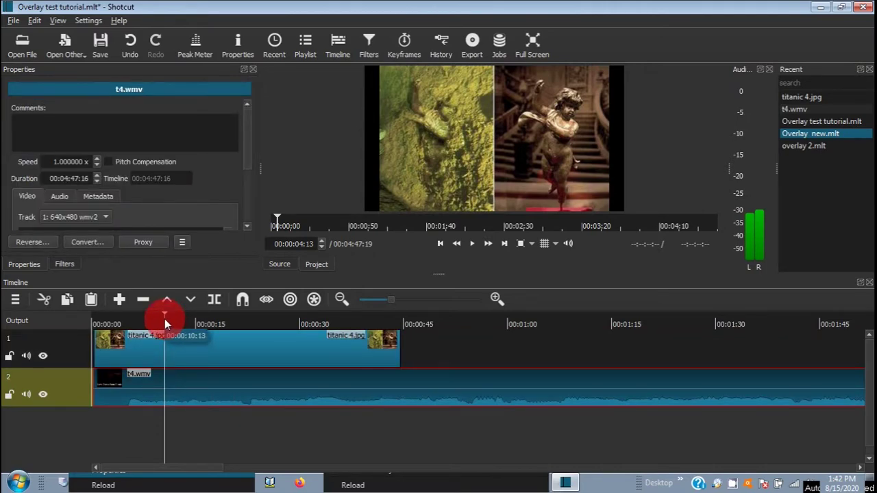
drag(165, 318, 401, 340)
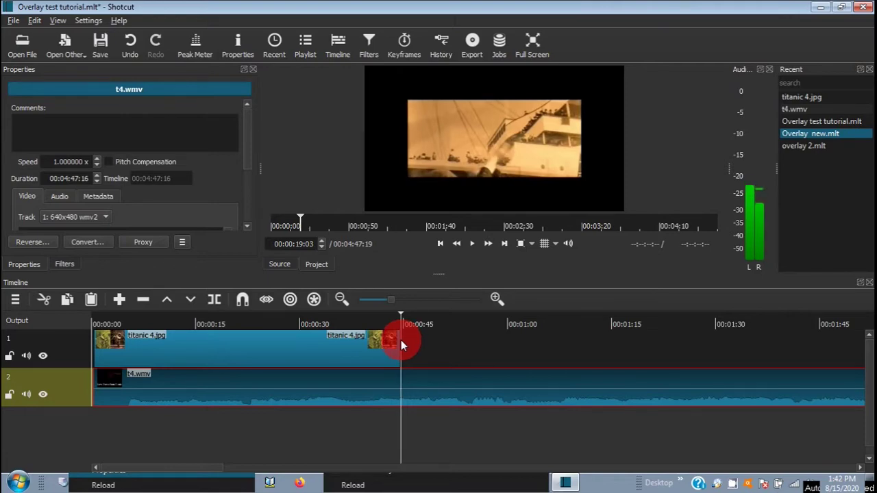
click(487, 379)
drag(486, 379, 452, 401)
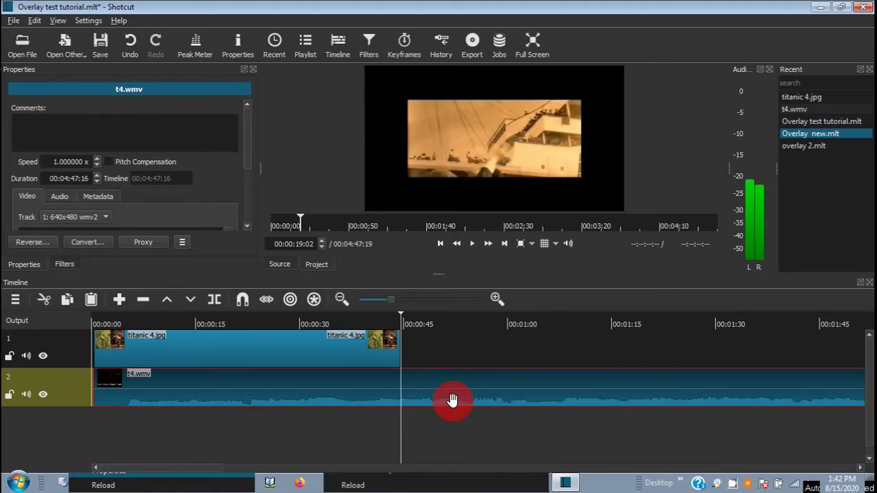
drag(452, 401, 426, 405)
click(213, 299)
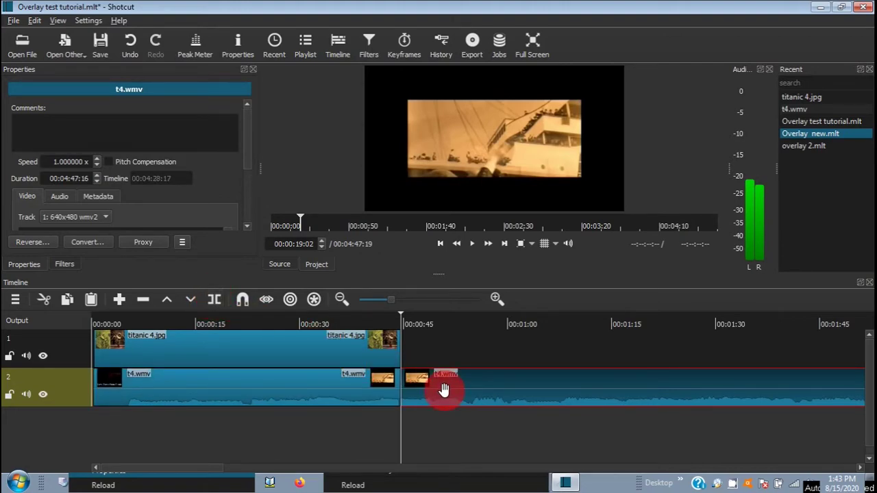
key(Delete)
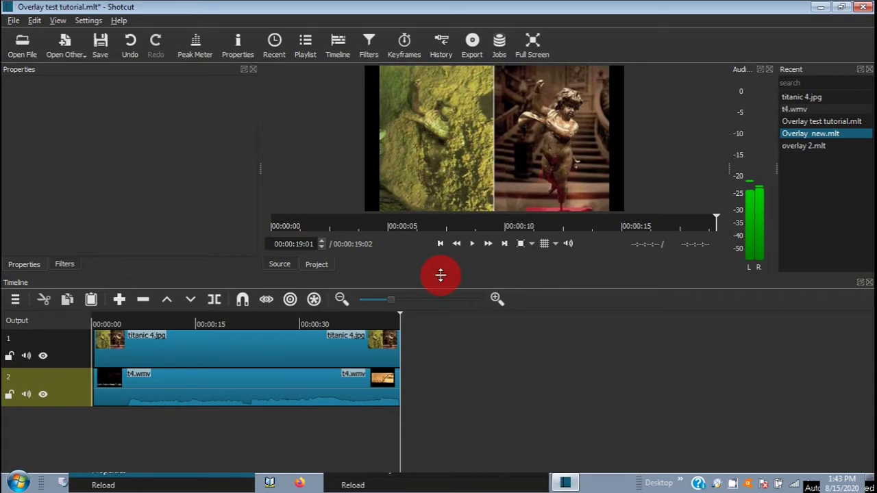
drag(441, 275, 441, 274)
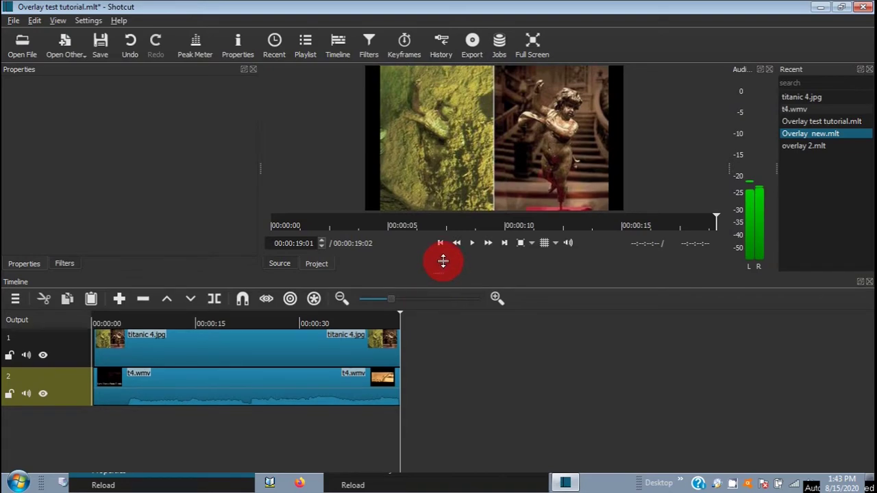
click(42, 393)
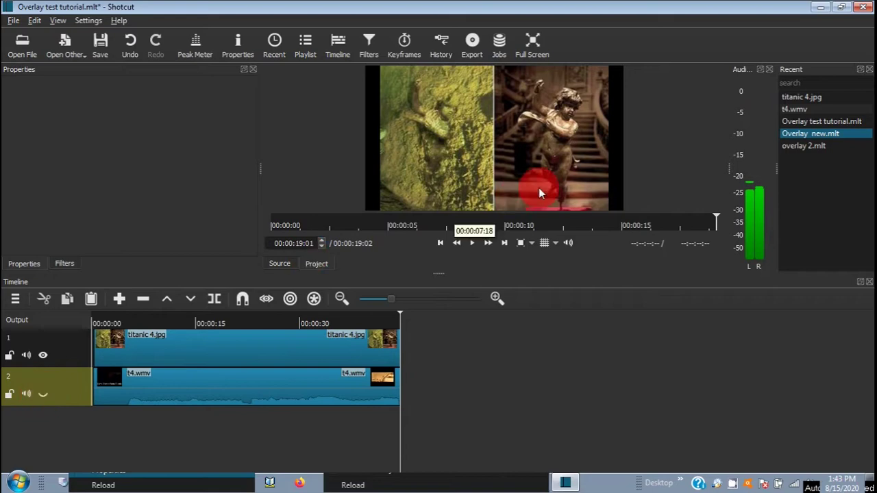
click(41, 355)
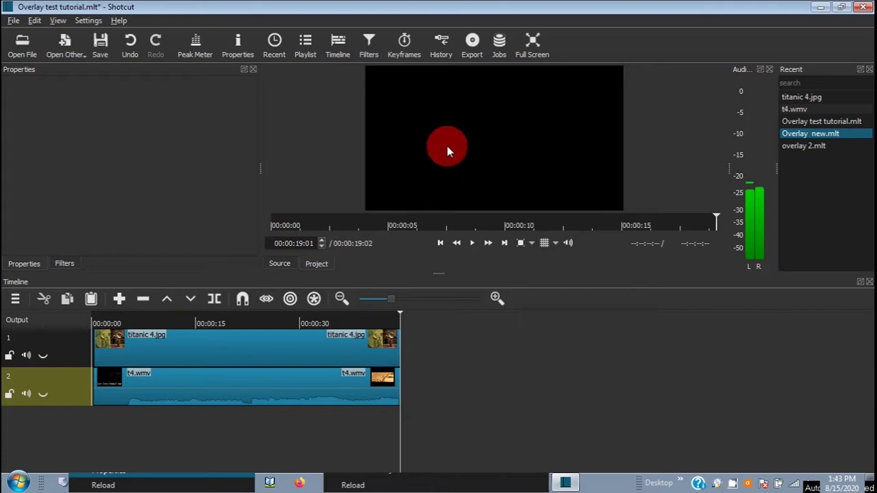
click(42, 355)
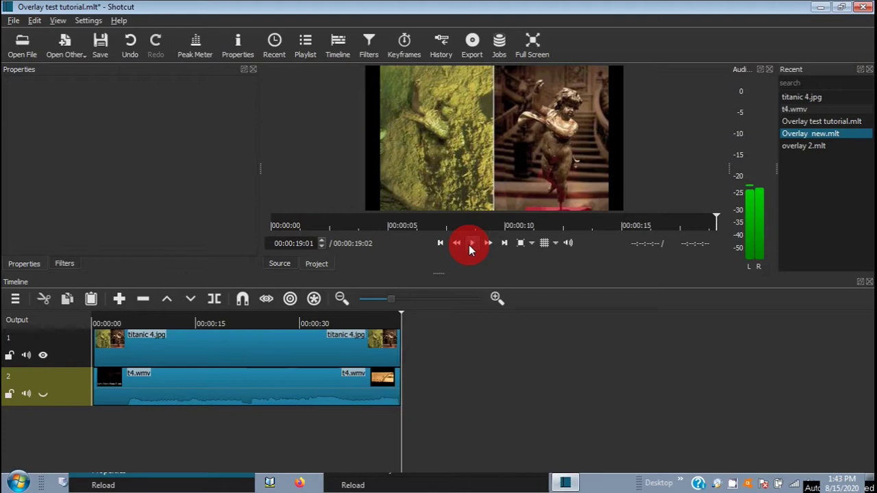
click(440, 243)
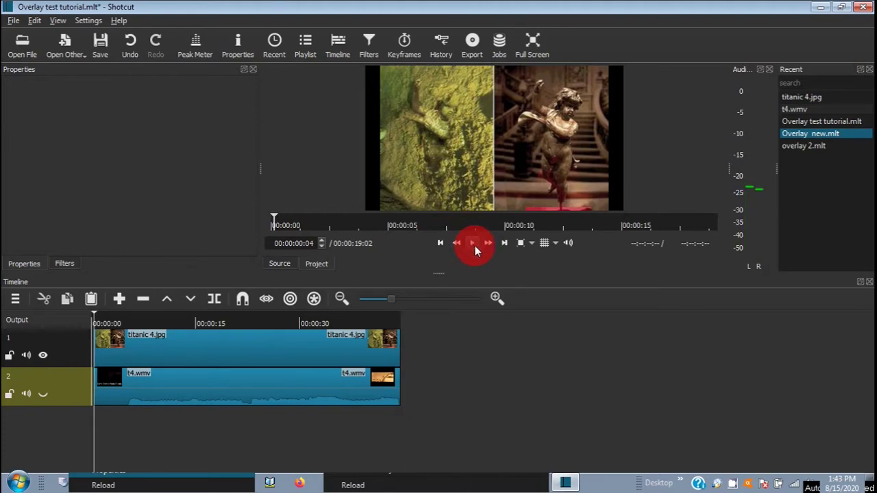
click(473, 245)
click(471, 245)
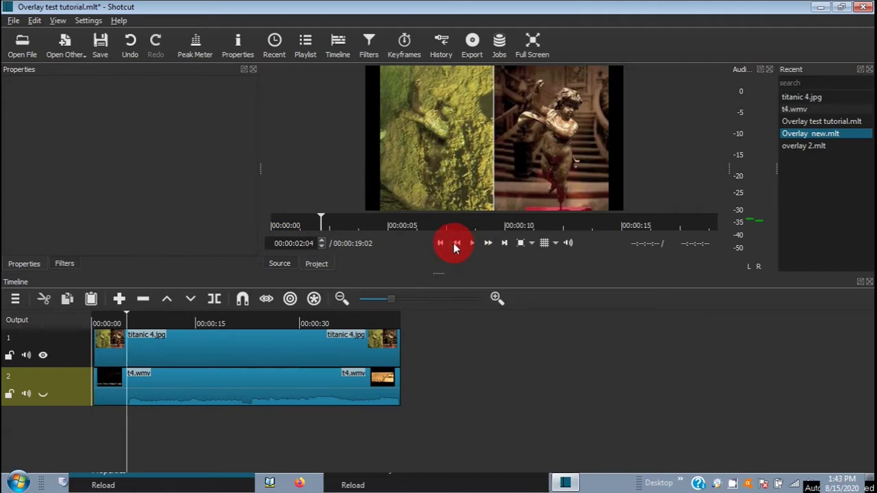
click(44, 355)
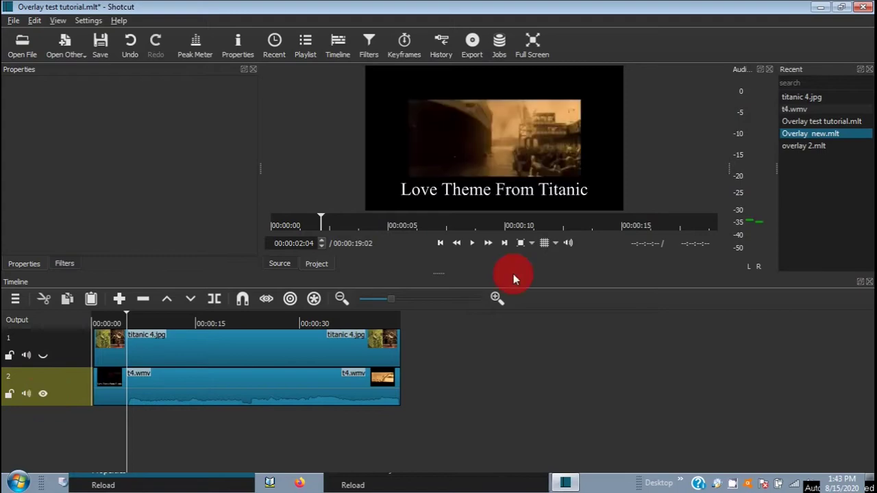
click(472, 244)
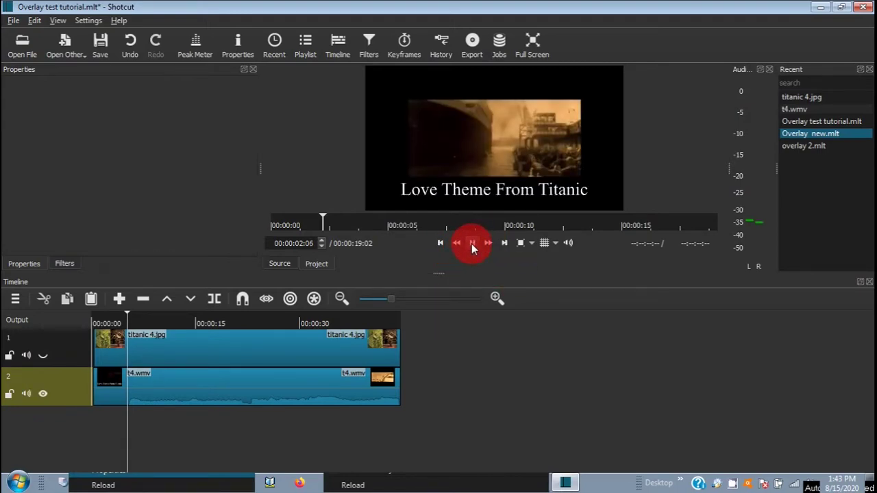
click(44, 357)
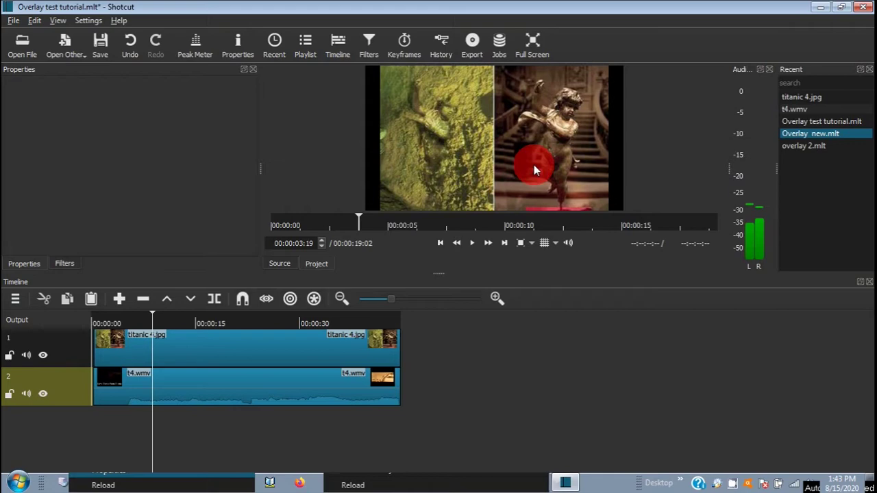
Step: Apply an Opacity filter to the titanic 4.jpg clip, leaving its level at 100%
click(234, 349)
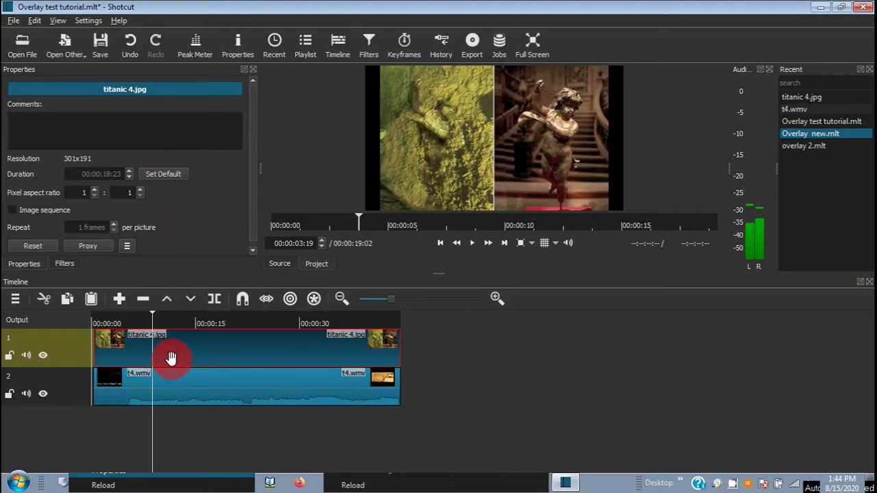
click(107, 174)
click(253, 251)
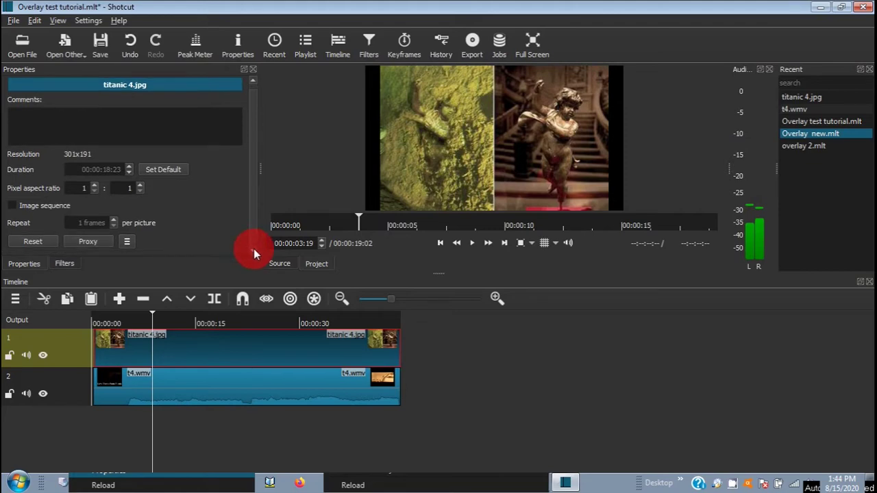
click(65, 263)
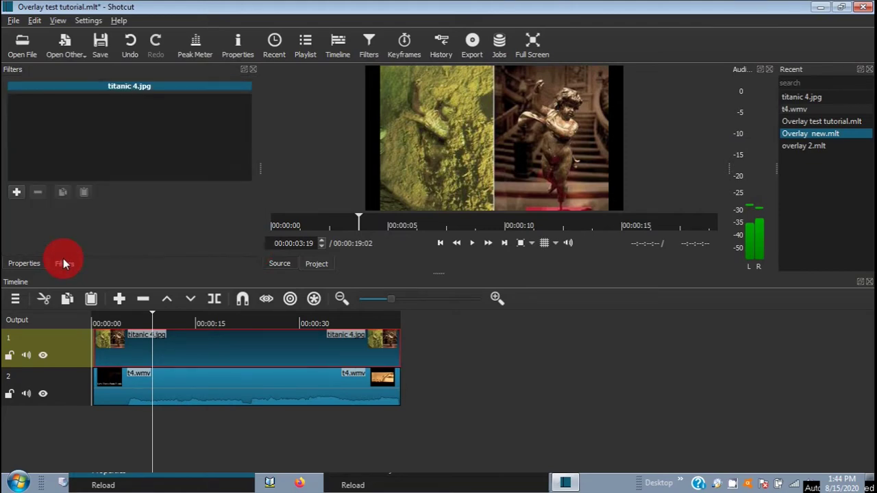
click(14, 192)
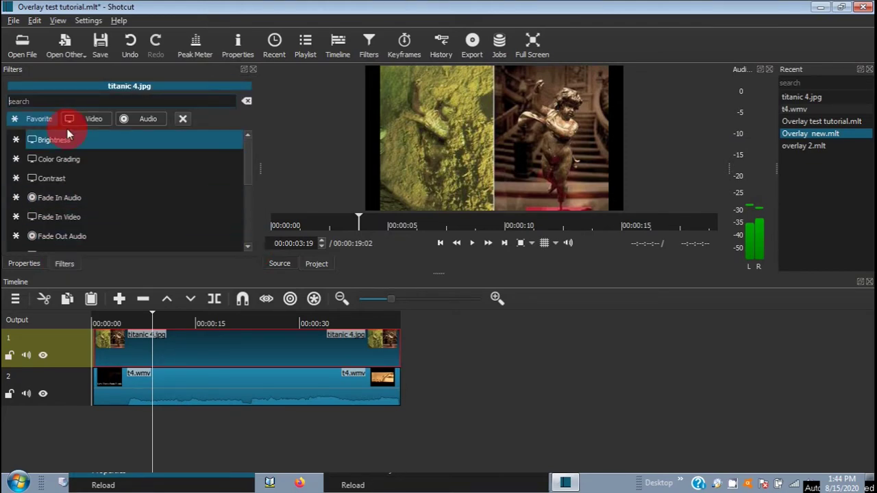
click(95, 118)
drag(248, 172, 246, 233)
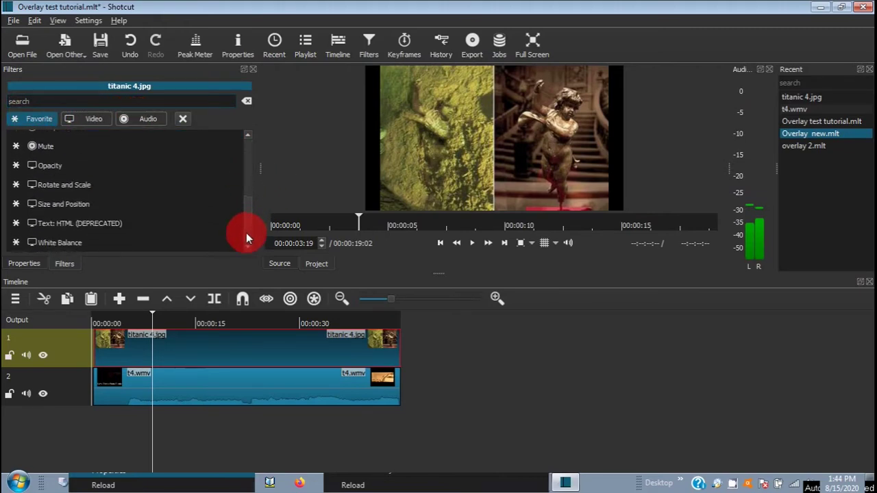
click(31, 165)
click(54, 163)
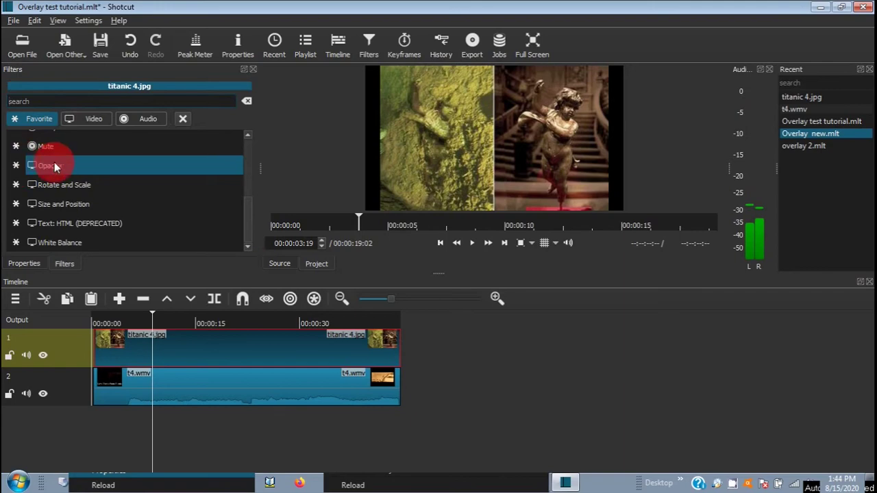
click(168, 138)
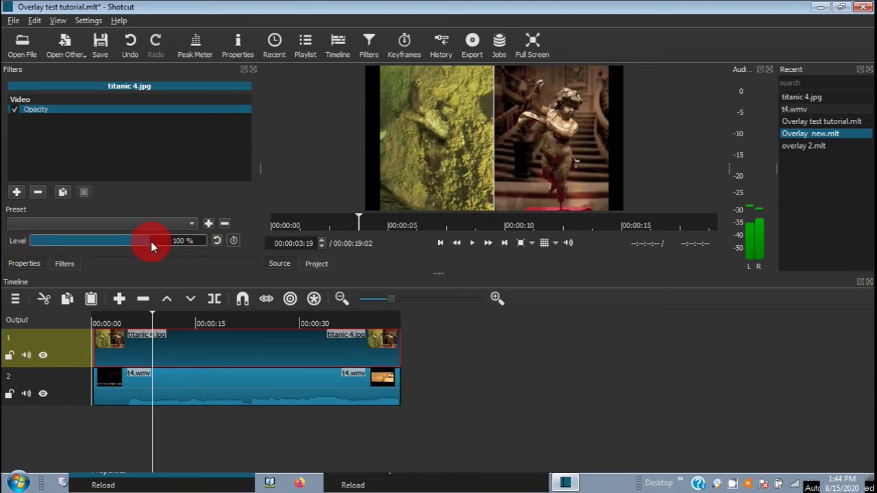
Step: Enable Opacity level keyframes: 0% at the clip start, 100% around 2 seconds
click(233, 242)
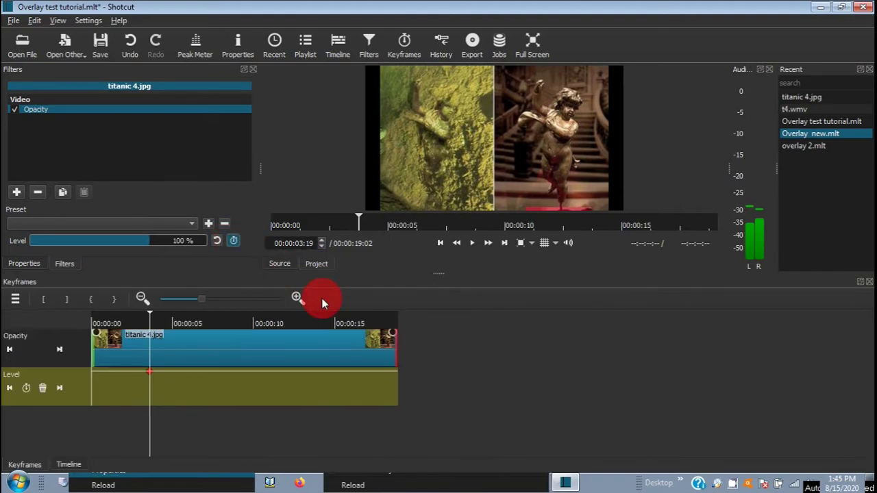
click(439, 244)
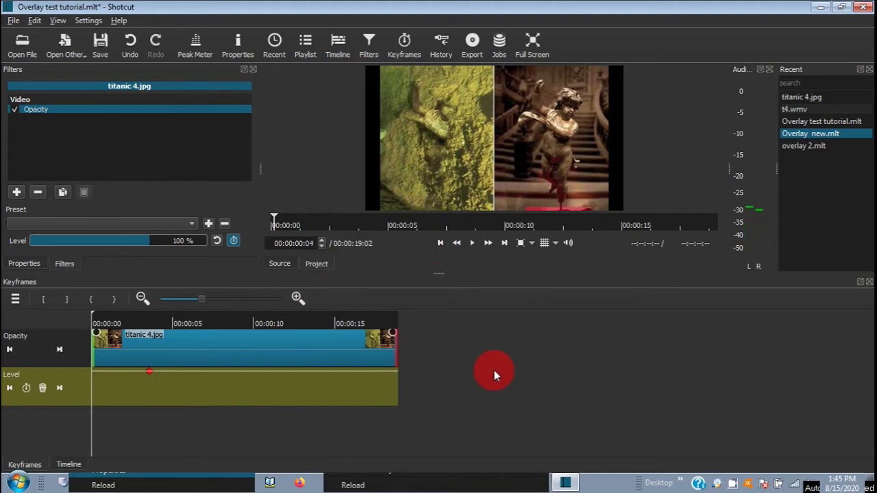
click(150, 375)
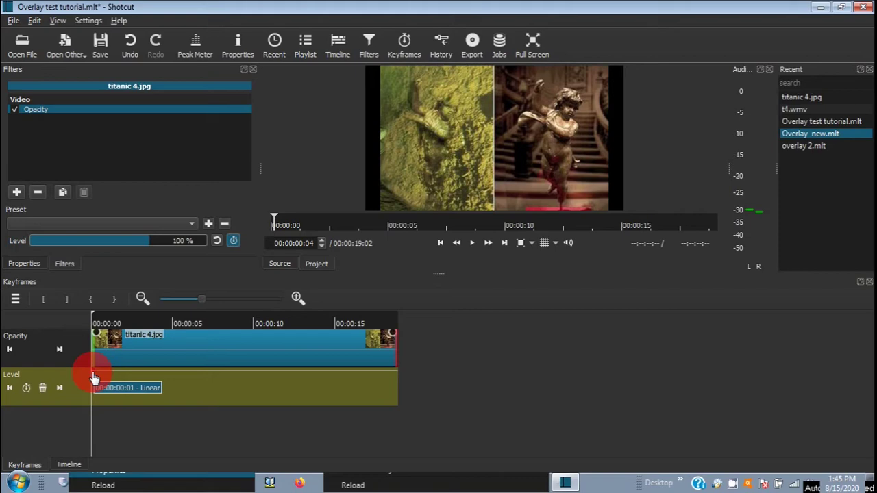
drag(95, 379, 95, 410)
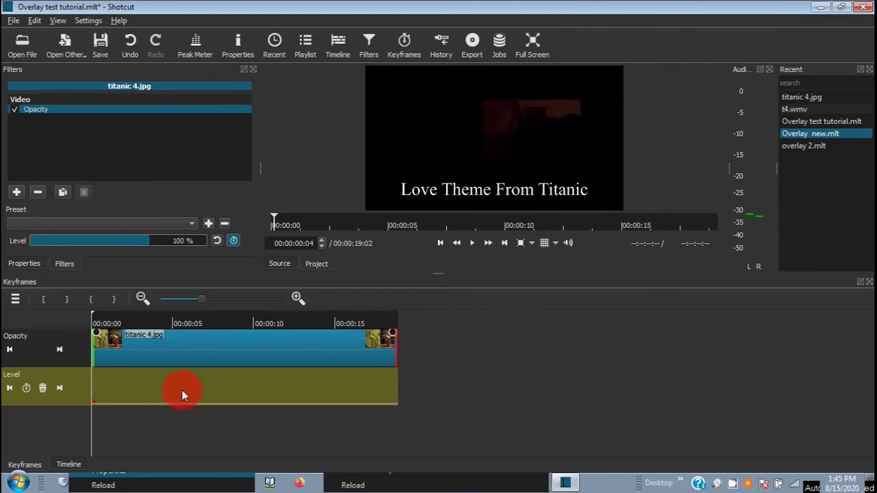
double_click(135, 403)
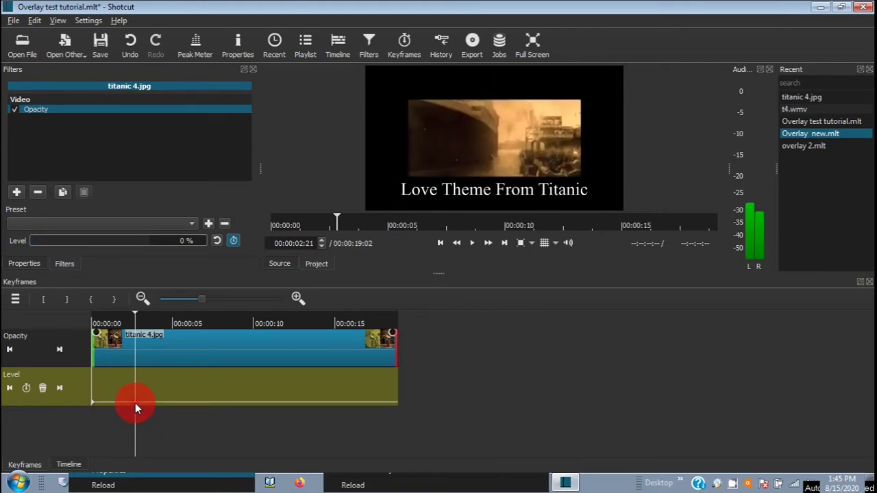
drag(135, 403, 138, 374)
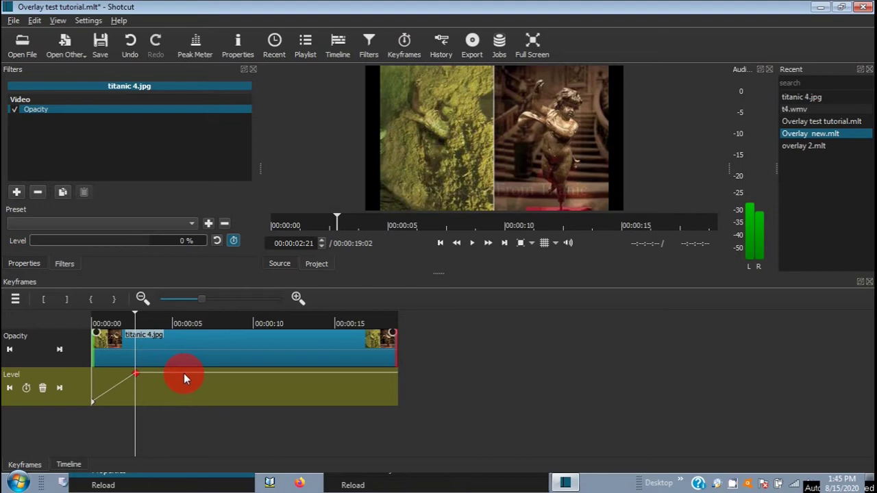
Step: Add level keyframes: low at 5s, high near 9s, and 0% at 15s slid later
click(184, 374)
click(183, 373)
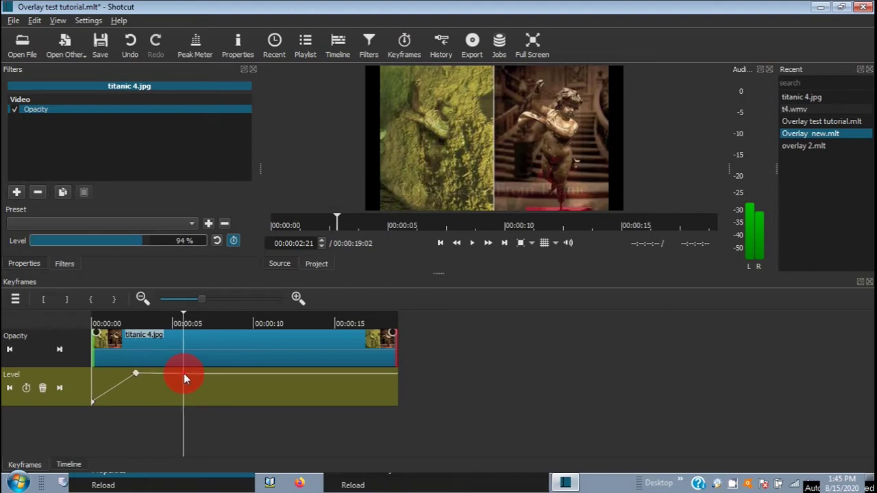
drag(183, 373, 180, 401)
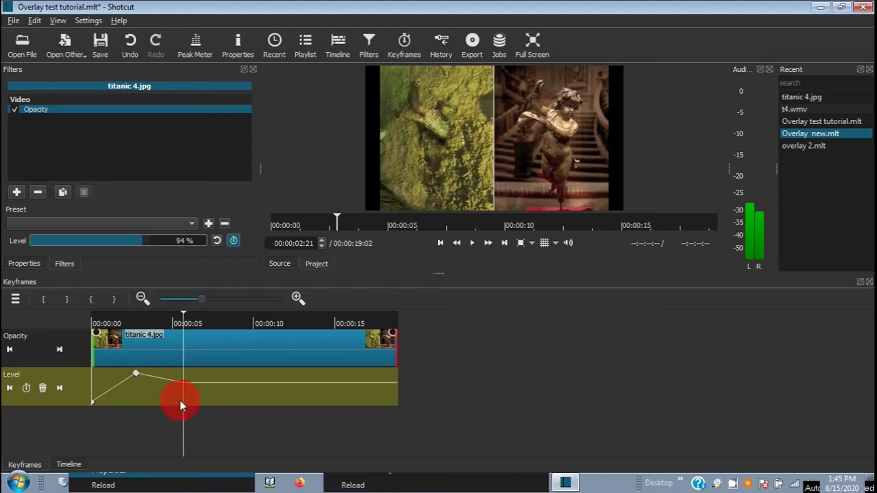
drag(244, 404, 245, 377)
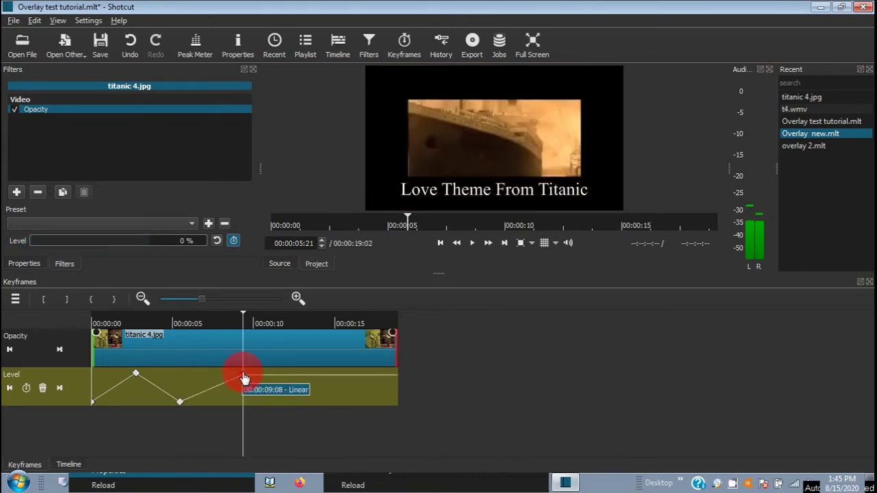
click(338, 376)
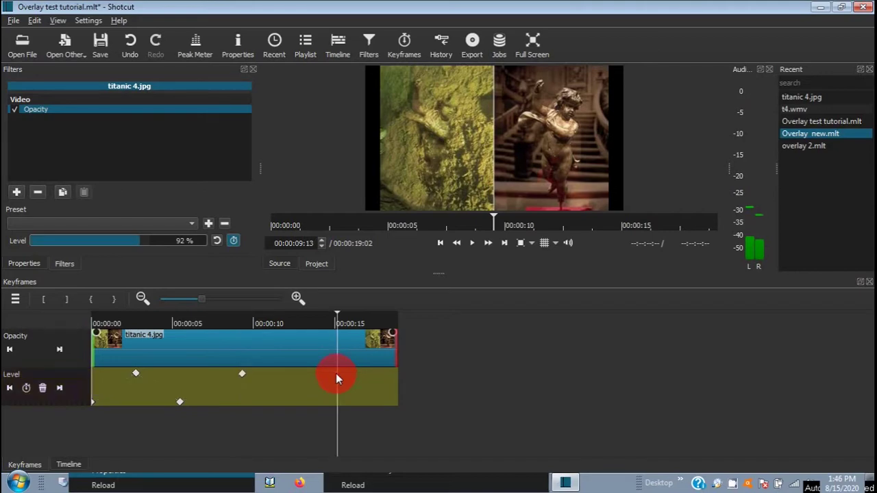
drag(338, 378, 338, 405)
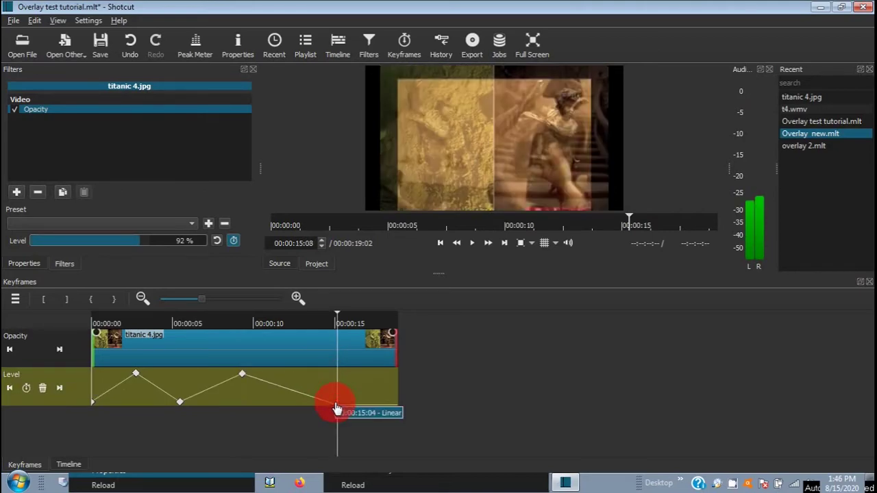
drag(337, 409, 388, 375)
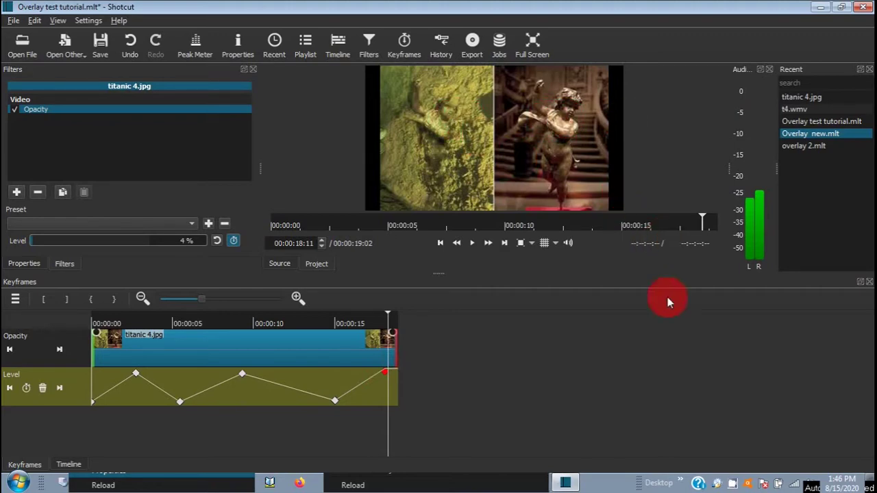
click(437, 248)
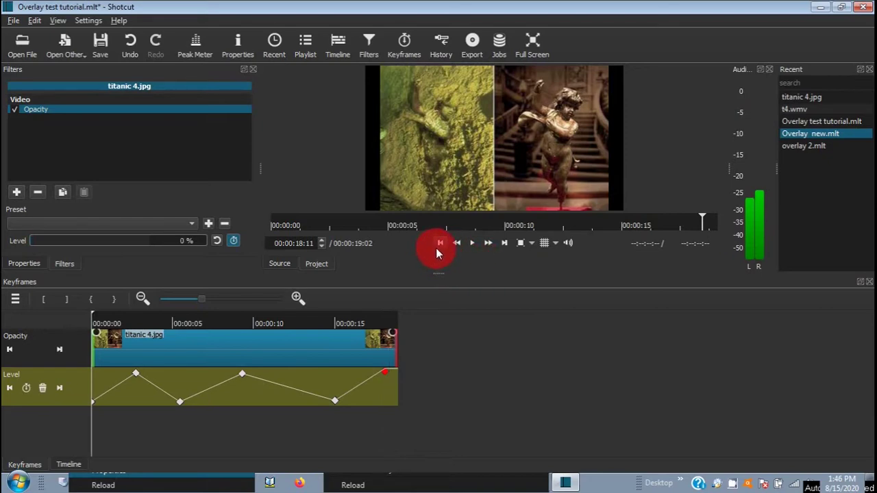
click(476, 245)
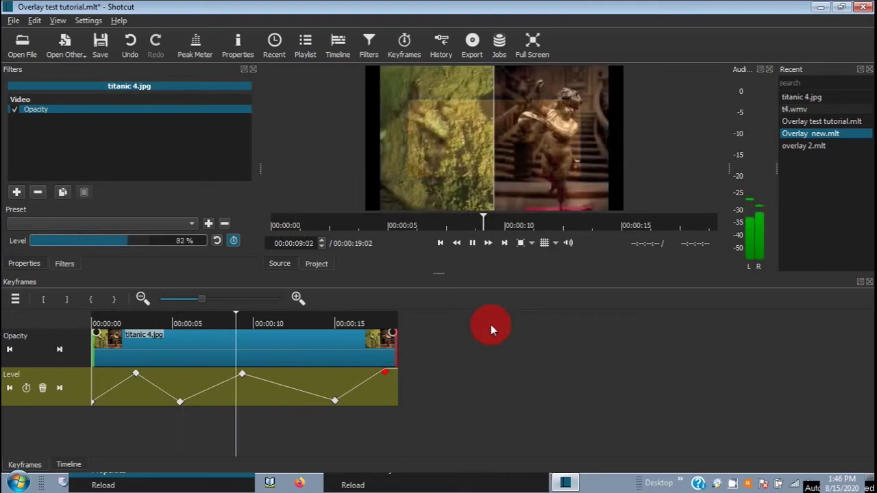
click(472, 243)
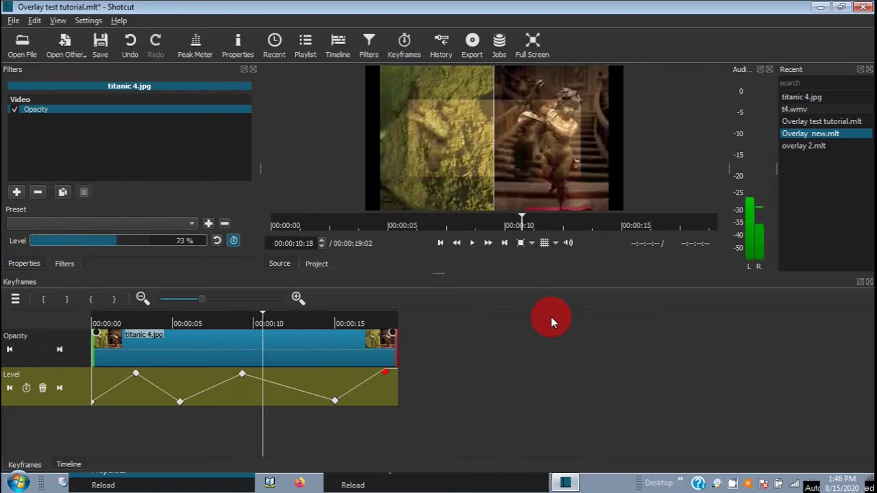
Step: Return to the Timeline and scrub through the clips to check the opacity fades
click(69, 464)
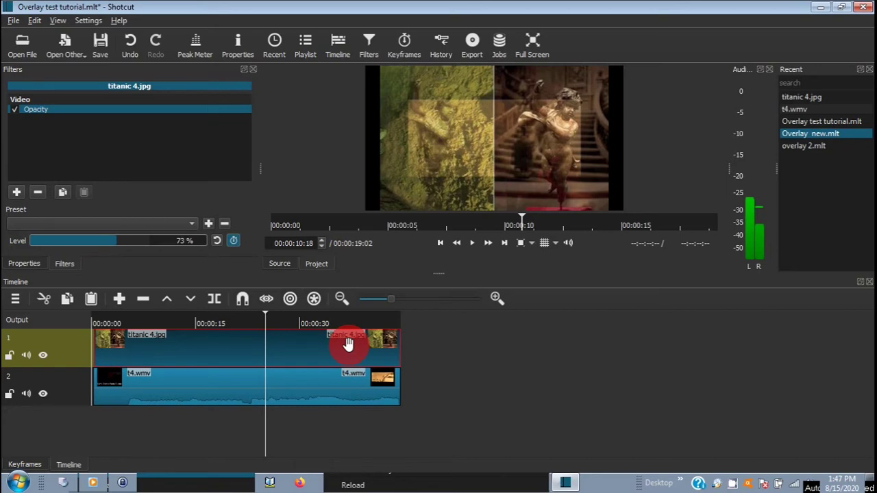
click(42, 357)
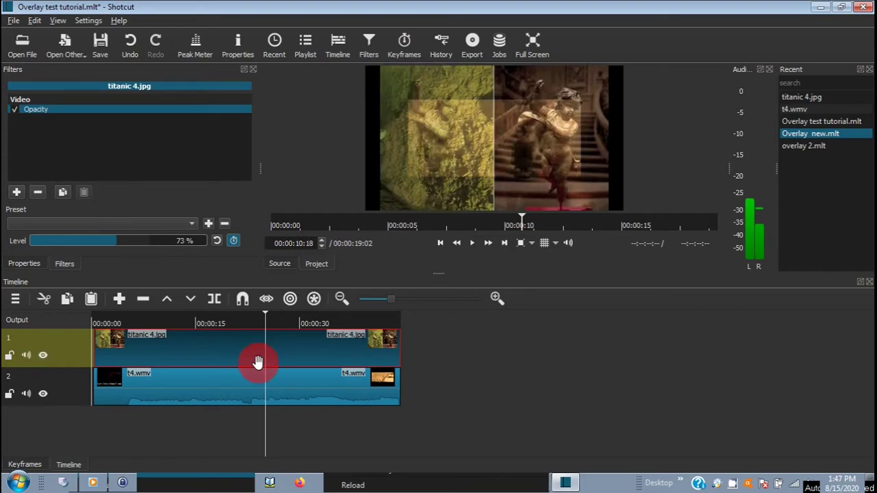
click(268, 318)
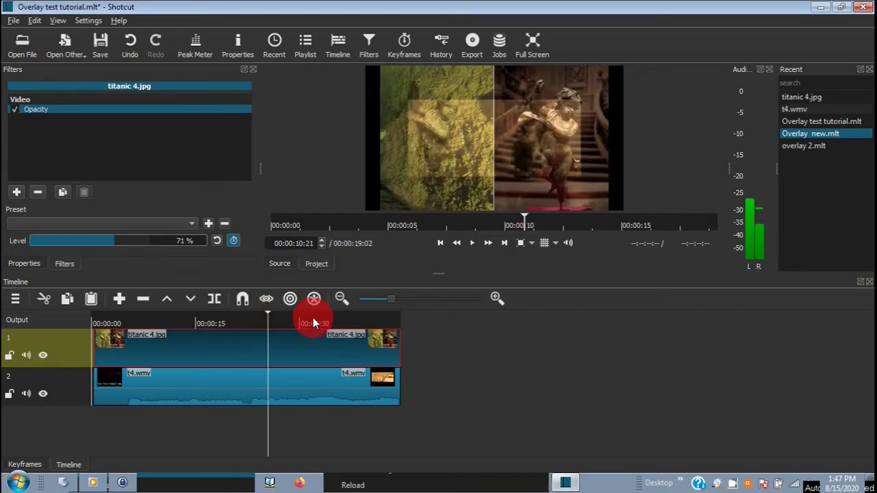
click(339, 322)
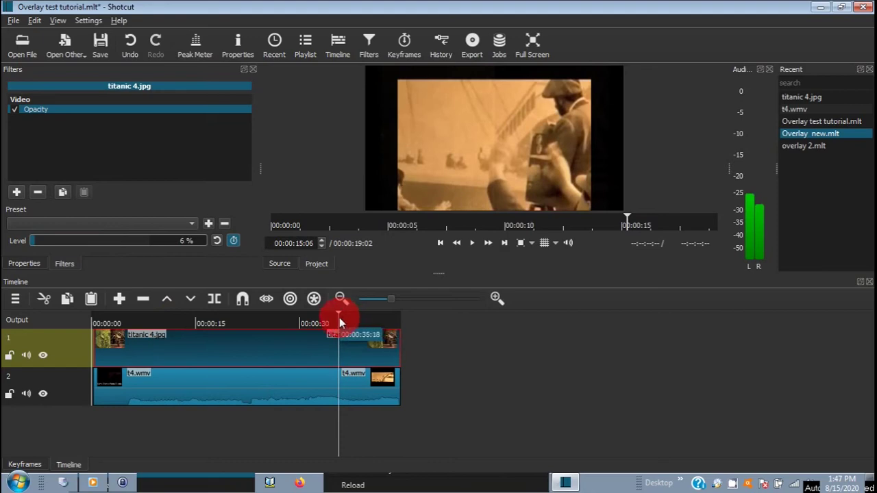
drag(336, 319, 127, 322)
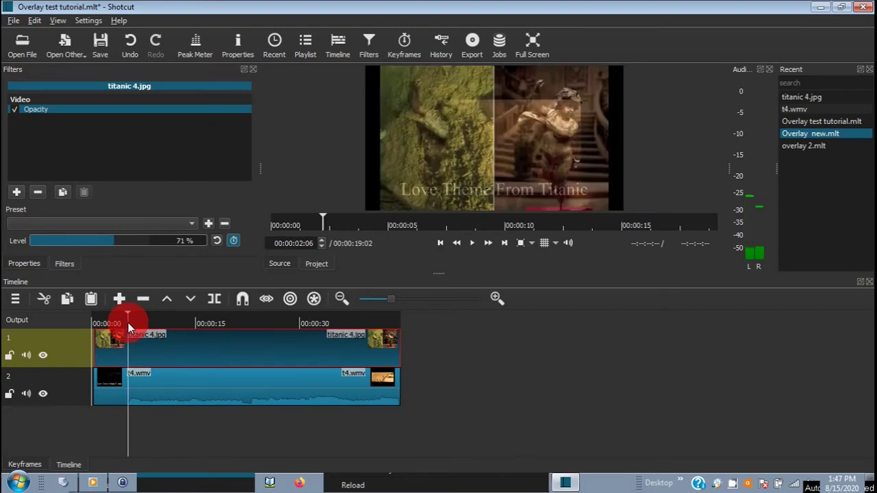
drag(128, 323, 278, 328)
click(278, 327)
click(139, 245)
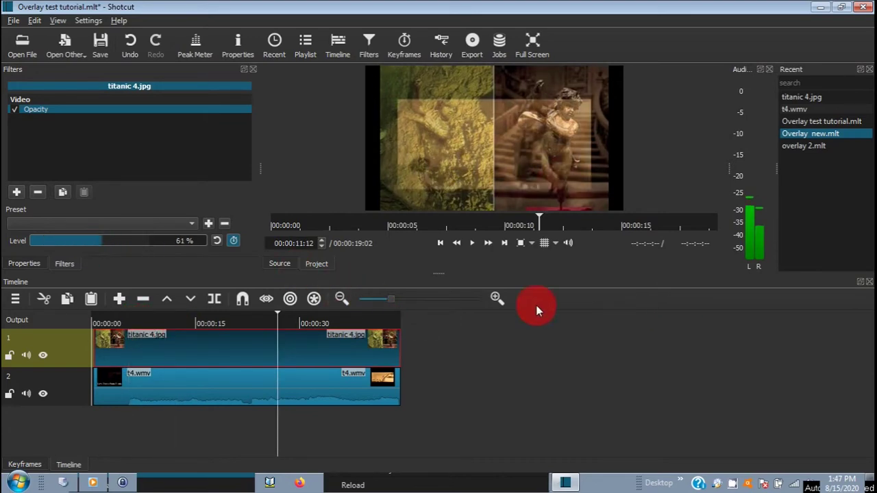
Step: Return the playhead to the project start and open the File menu
click(440, 242)
click(78, 165)
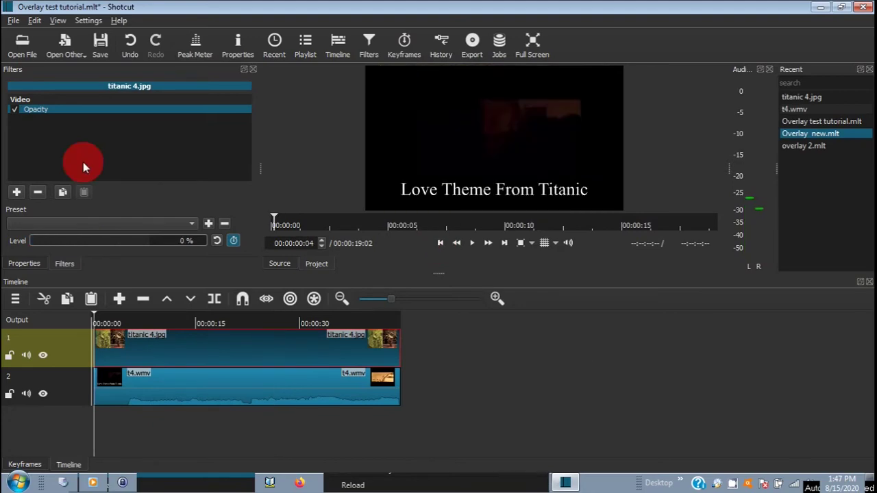
click(13, 20)
drag(13, 22, 34, 112)
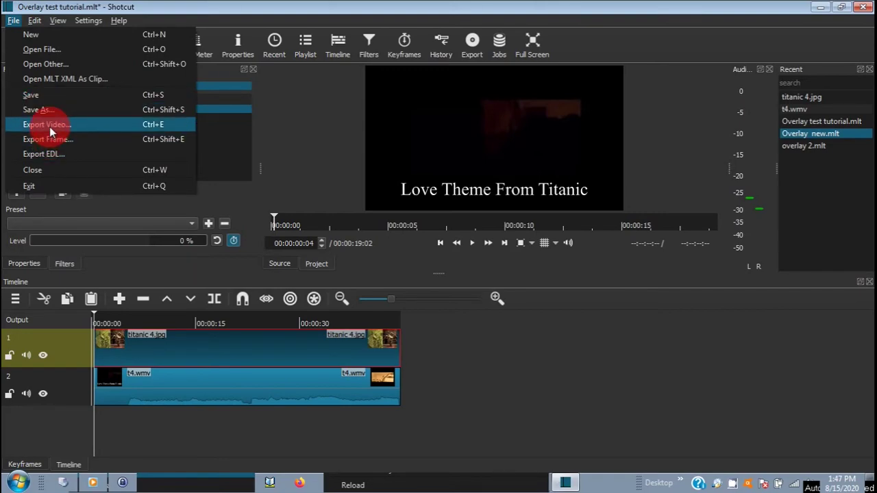
Step: Select the WMV preset in Export Video and bring up the output file dialog
click(44, 125)
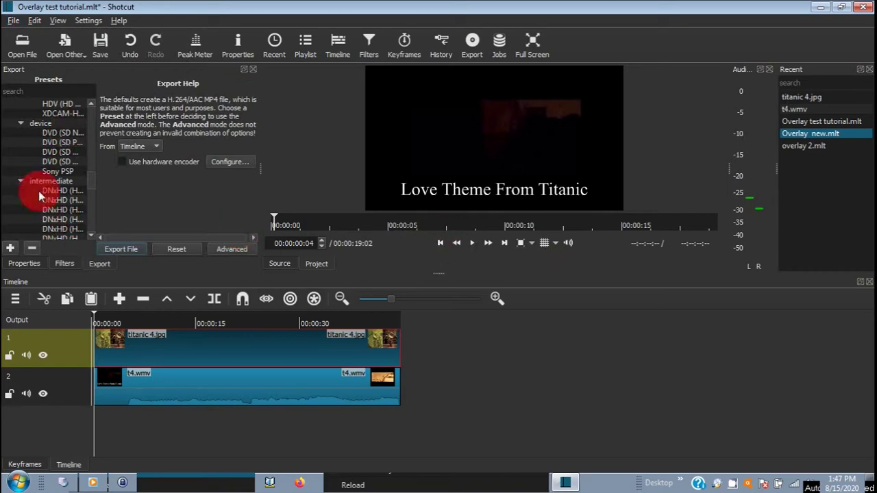
scroll(93, 167, up, 5)
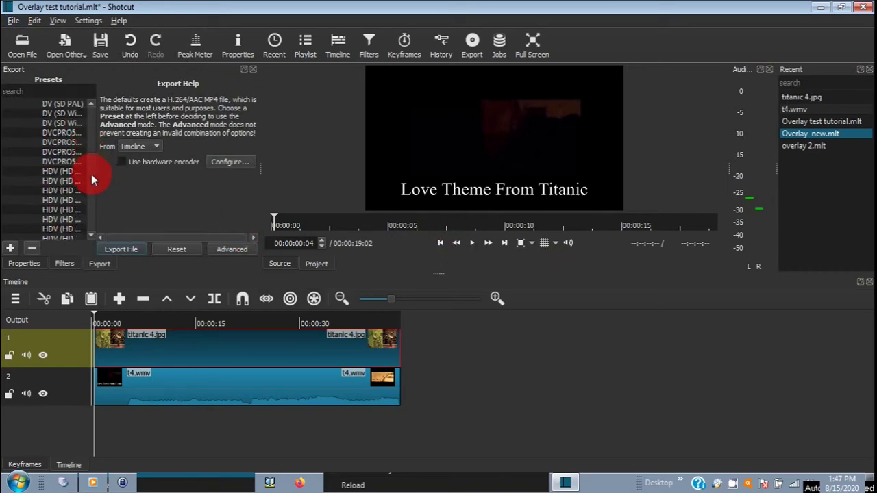
drag(91, 169, 87, 137)
click(54, 150)
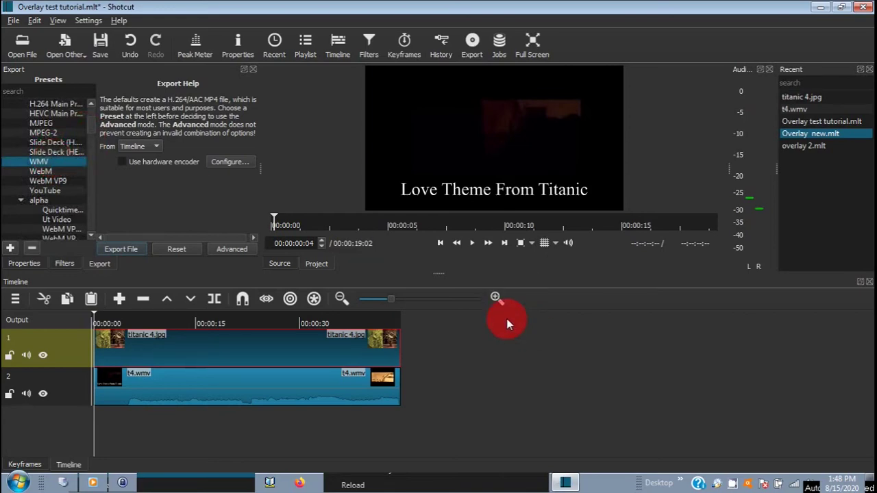
click(120, 251)
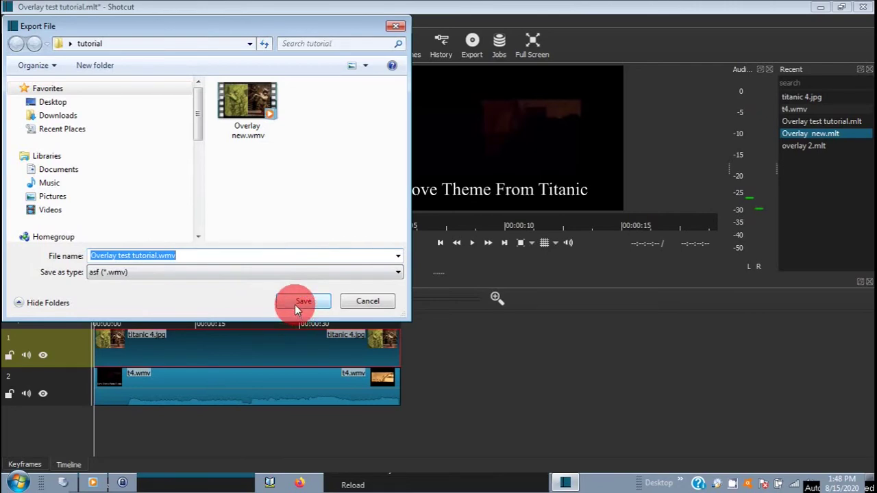
Step: Save the export as 2Overlay new.wmv in the tutorial folder, starting the job
click(258, 136)
click(144, 256)
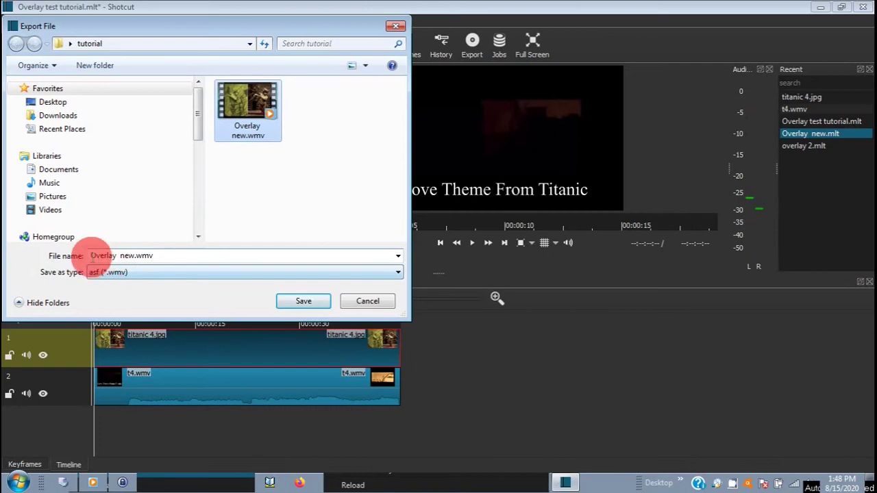
triple_click(90, 253)
click(233, 255)
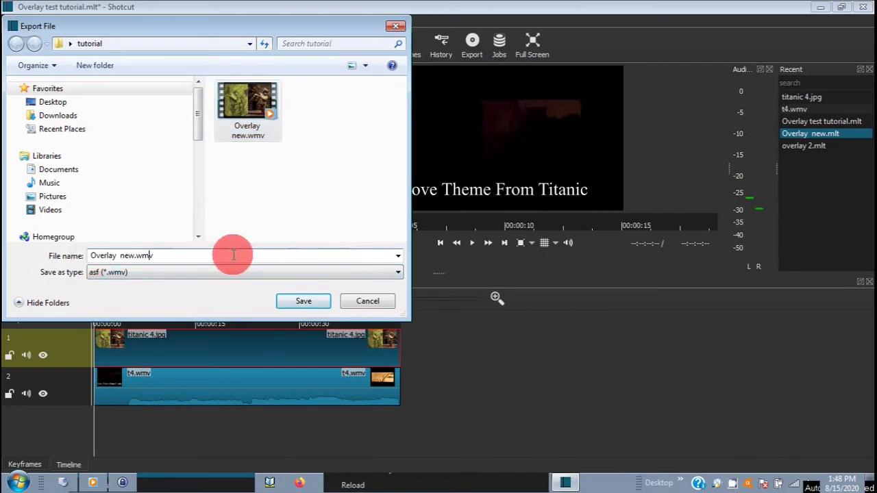
key(Left)
text(1)
click(313, 294)
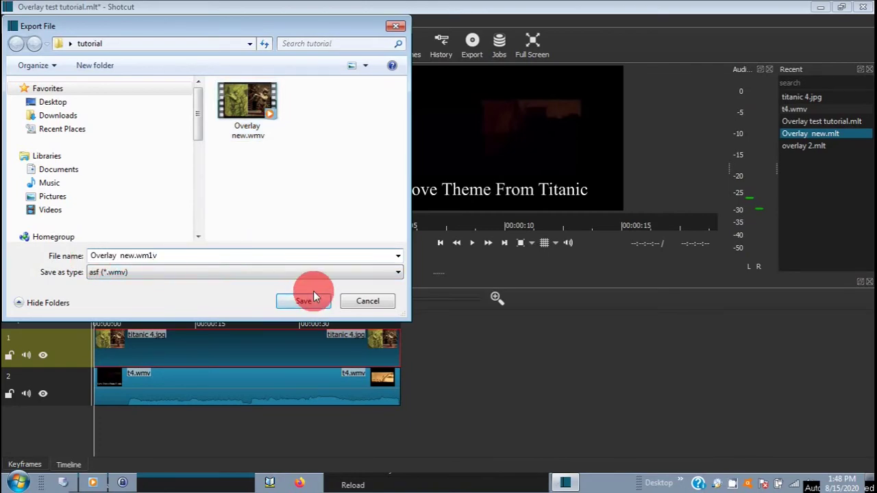
key(BackSpace)
click(91, 257)
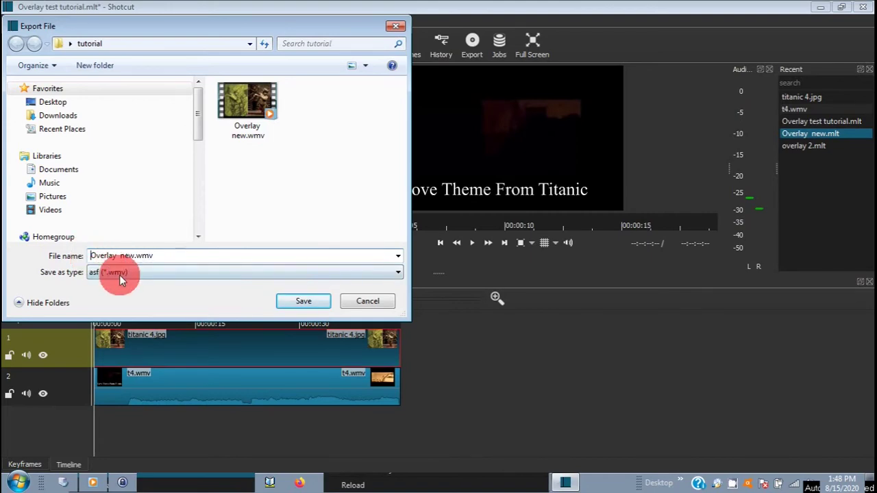
text(2)
click(294, 302)
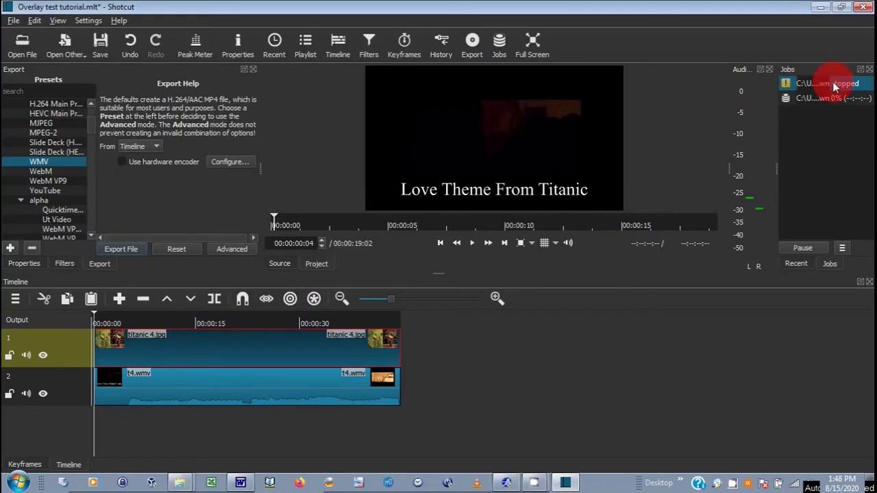
Step: Retry the stopped WMV export job in the Jobs panel, then switch to the Word notes
right_click(832, 83)
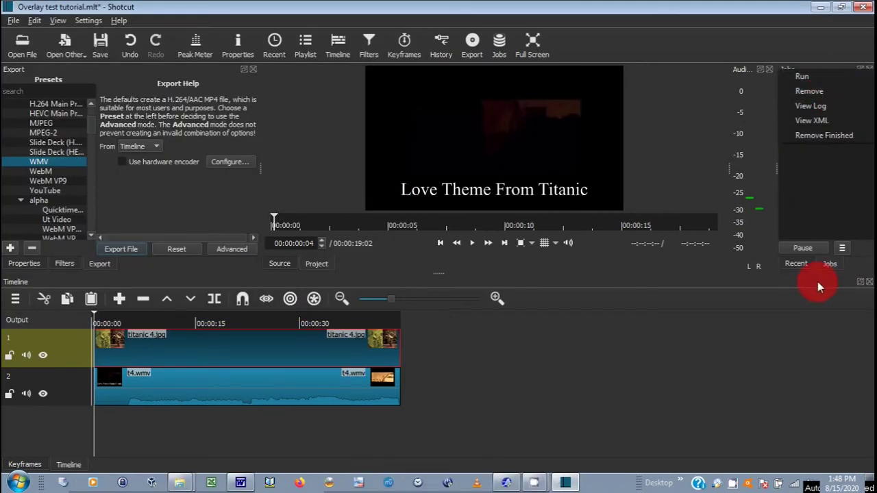
click(837, 248)
click(837, 248)
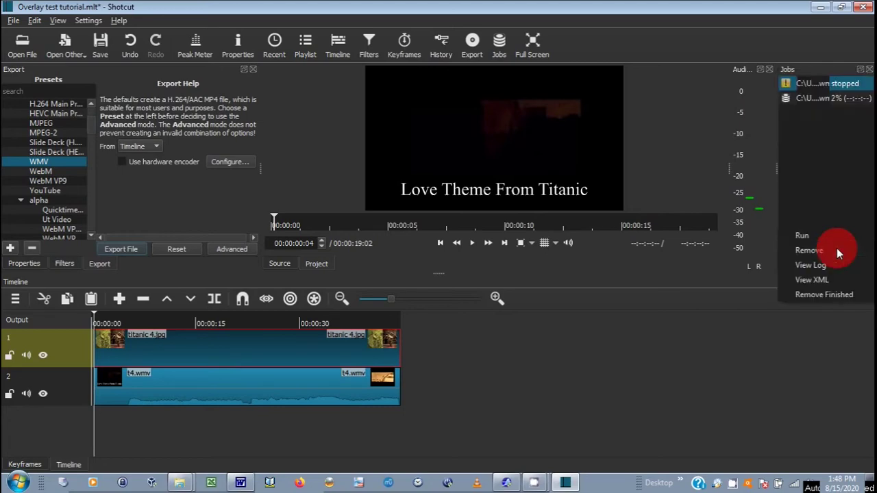
right_click(804, 99)
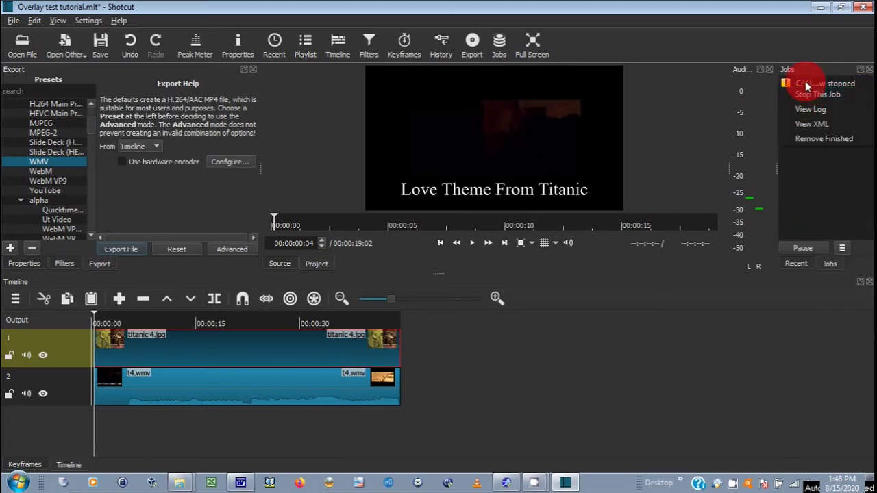
click(842, 252)
right_click(841, 92)
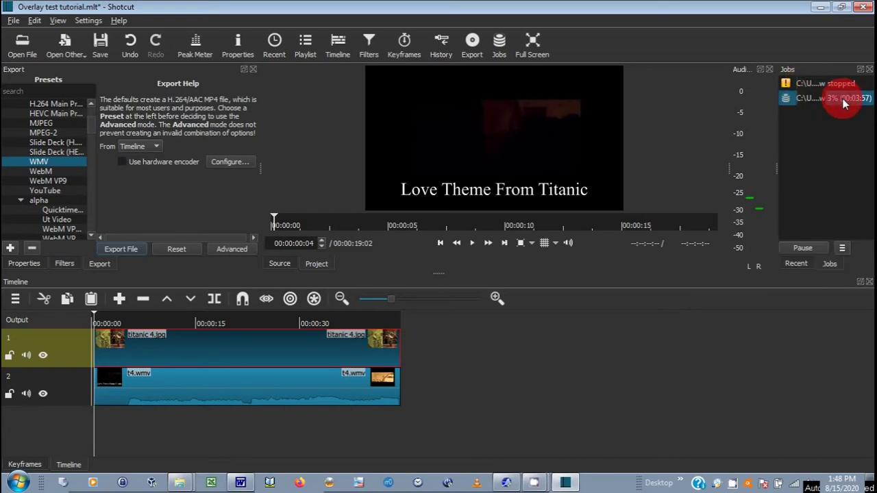
click(831, 93)
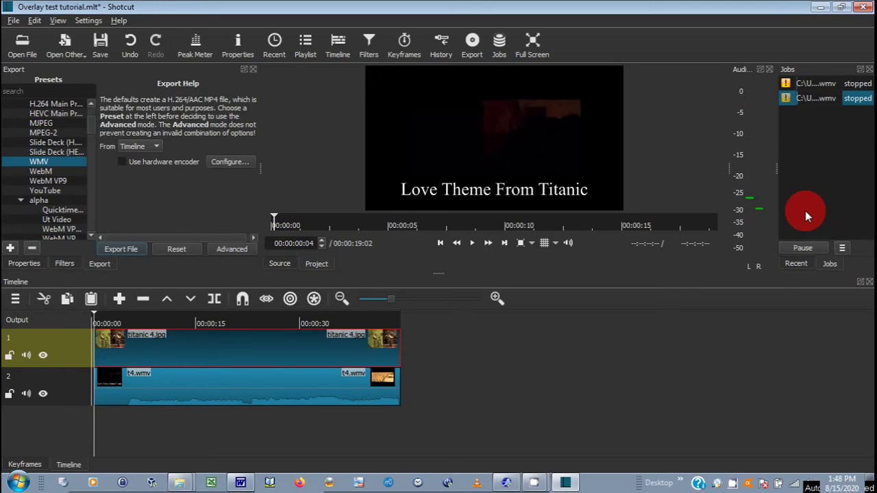
click(240, 483)
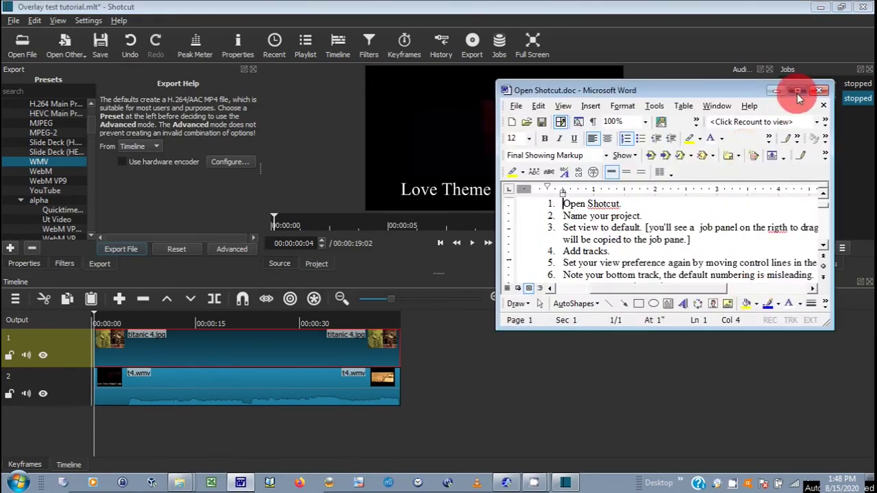
Step: Maximize the Open Shotcut.doc window to show all 13 numbered steps
click(797, 90)
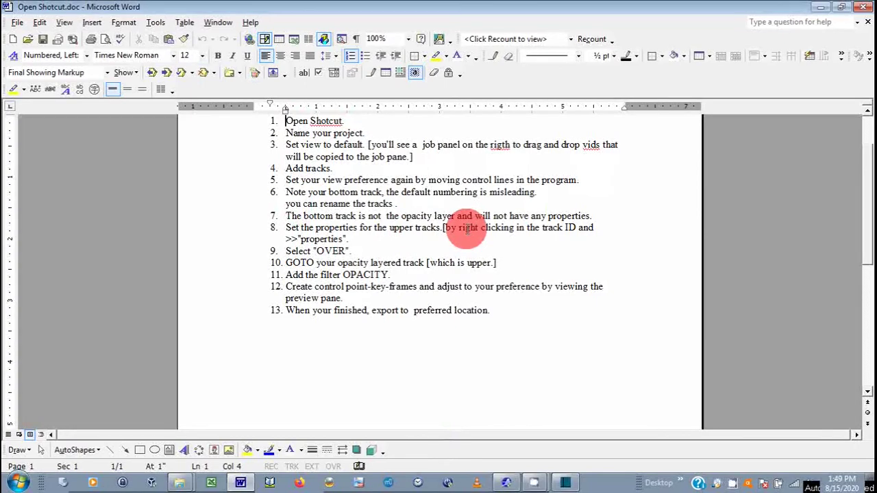
Step: Back in Shotcut, open track 1 Properties and try the Screen and HSL Hue blend modes
click(822, 8)
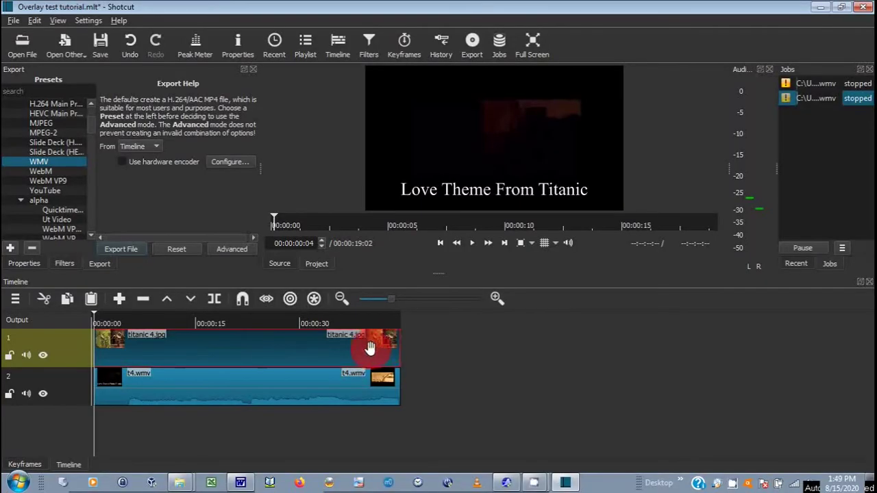
right_click(53, 351)
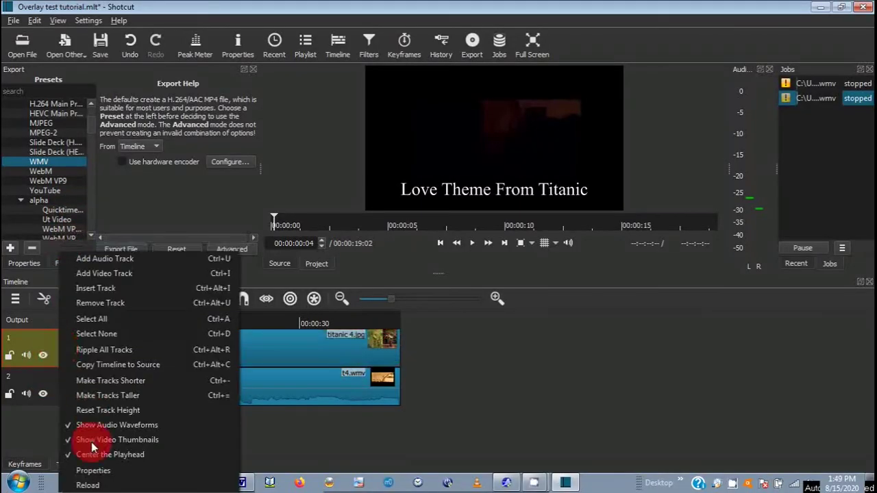
click(92, 471)
click(158, 101)
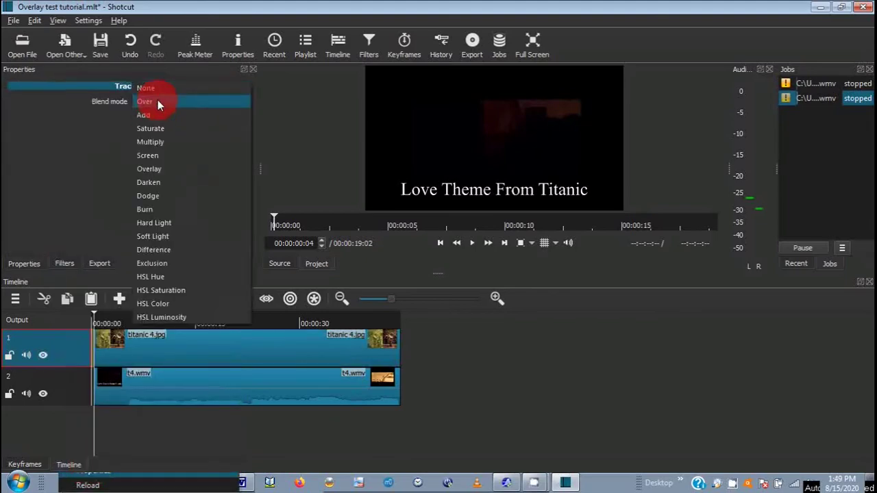
click(152, 158)
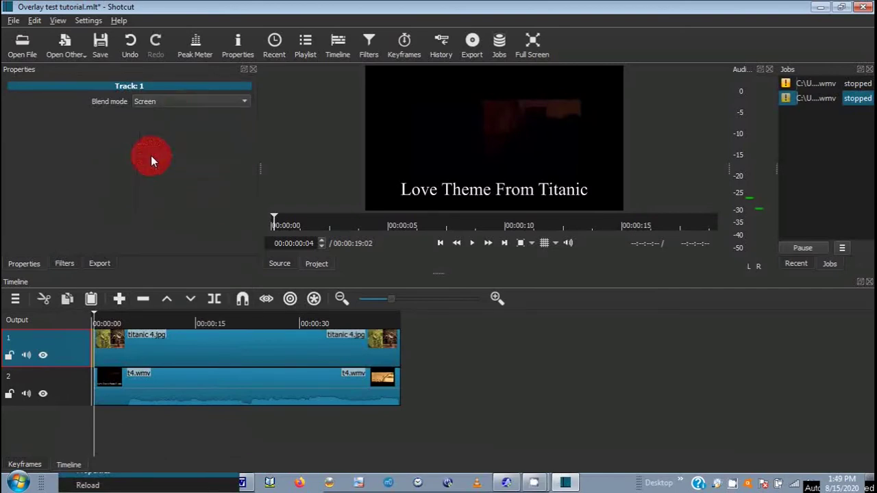
click(179, 103)
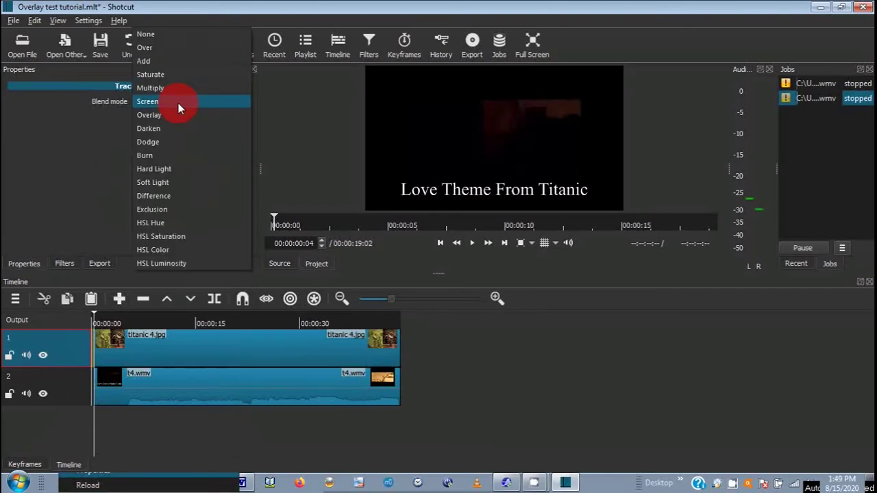
click(158, 225)
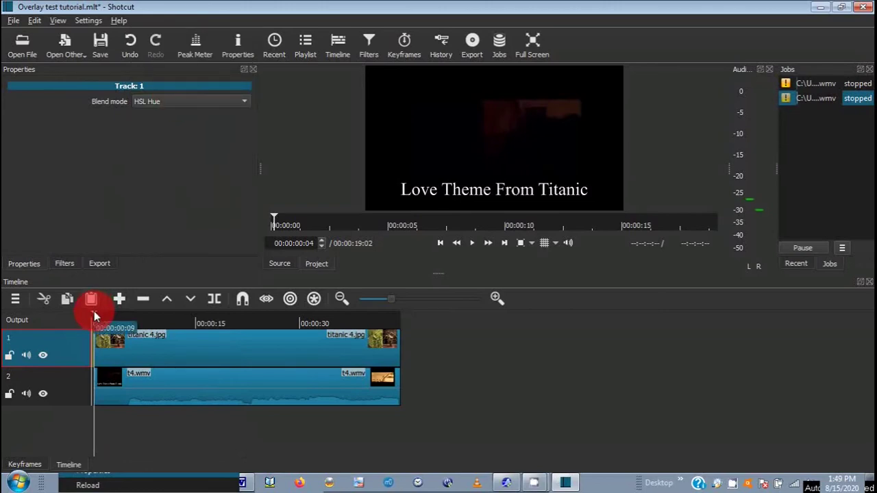
Step: Try the Soft Light and Darken blend modes on track 1, then switch to Over
click(134, 314)
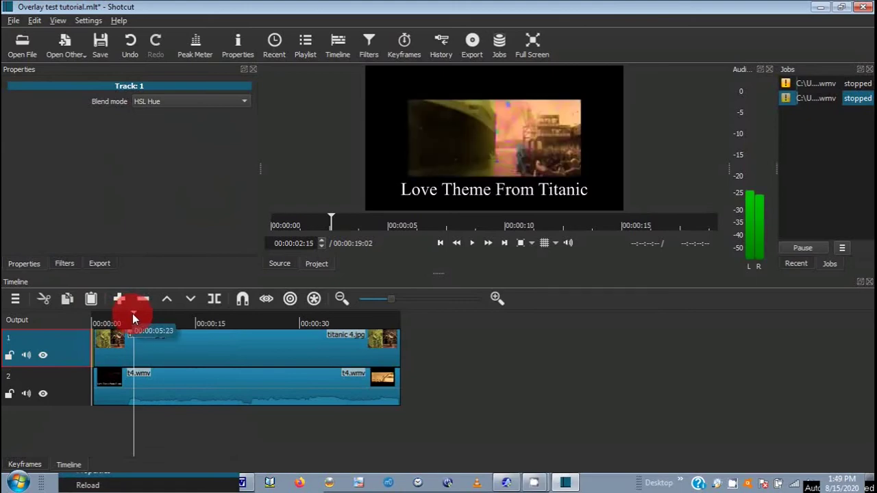
click(178, 102)
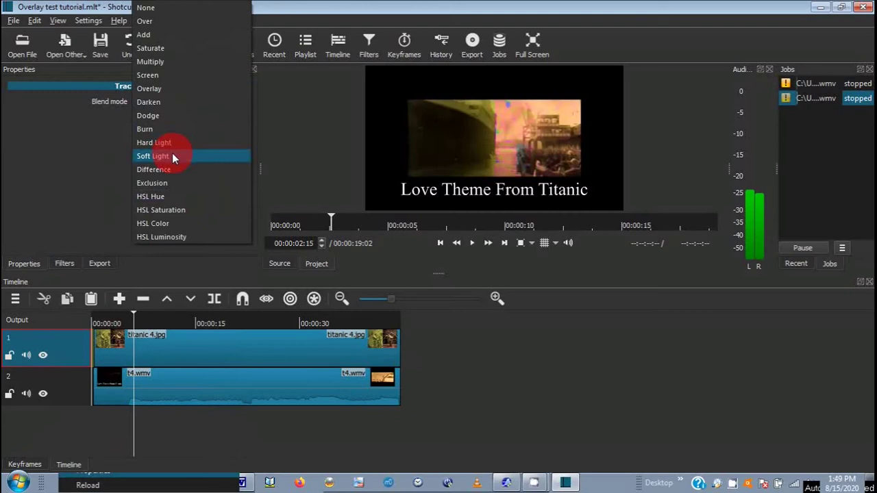
click(172, 156)
click(172, 100)
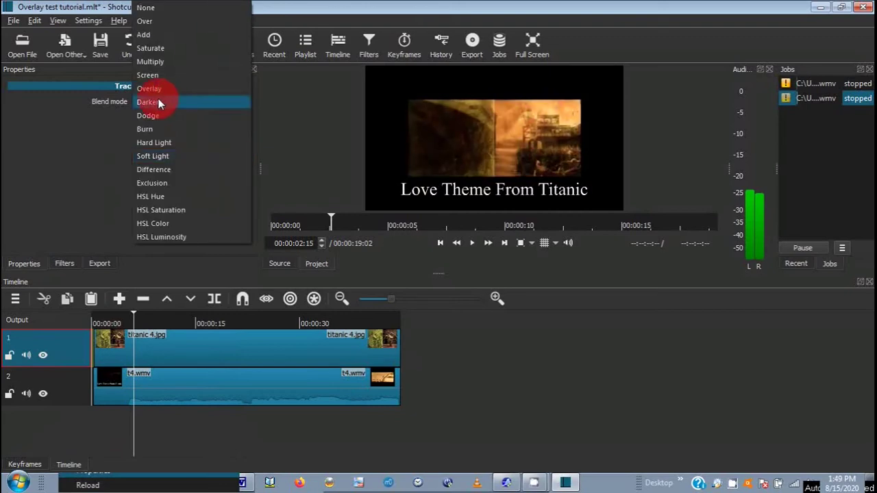
click(159, 102)
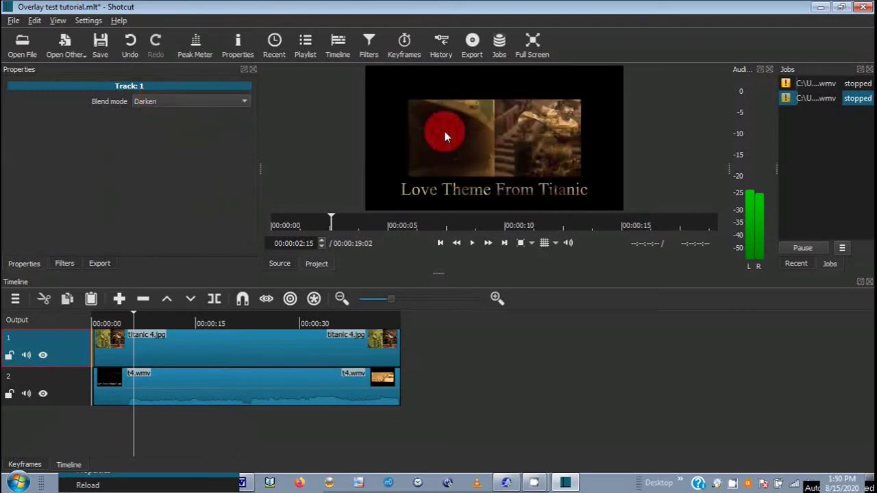
click(158, 100)
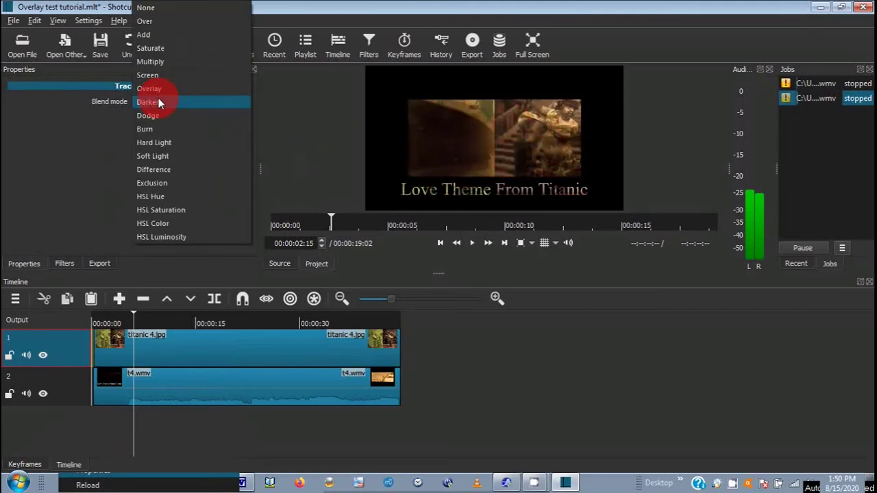
click(154, 23)
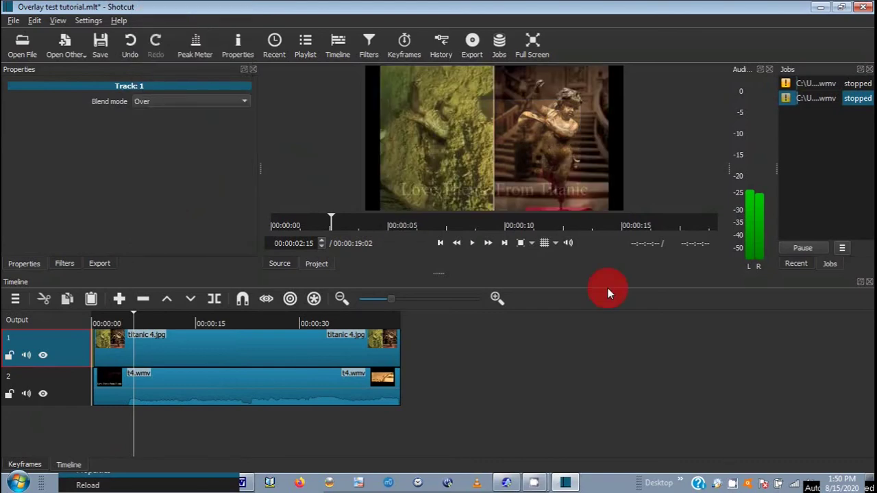
Step: Try the Overlay blend mode, then set track 1 back to Over
click(203, 101)
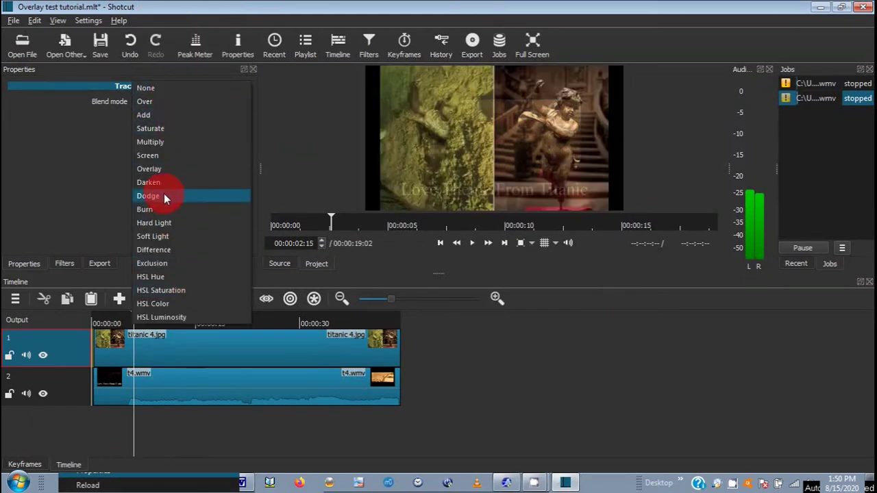
click(159, 170)
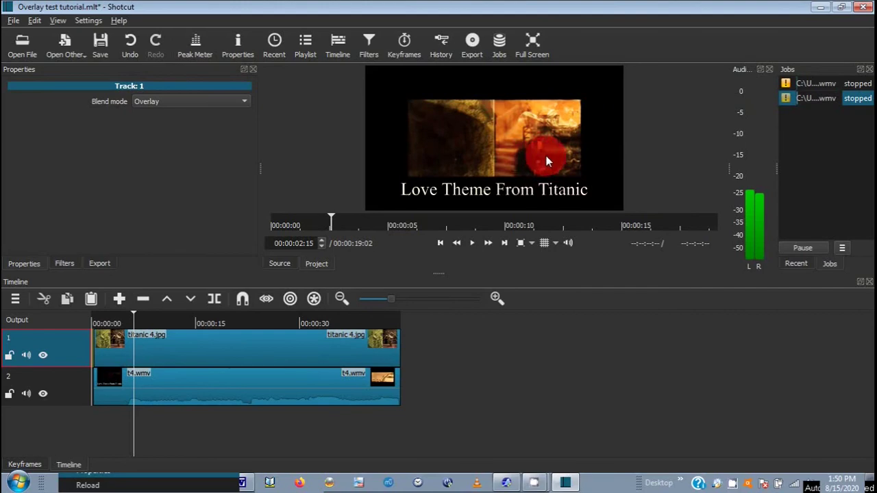
click(187, 104)
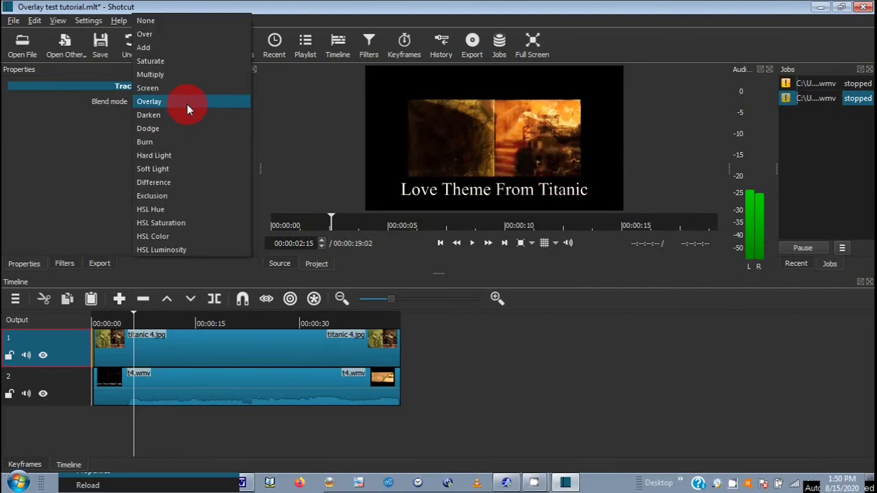
click(172, 33)
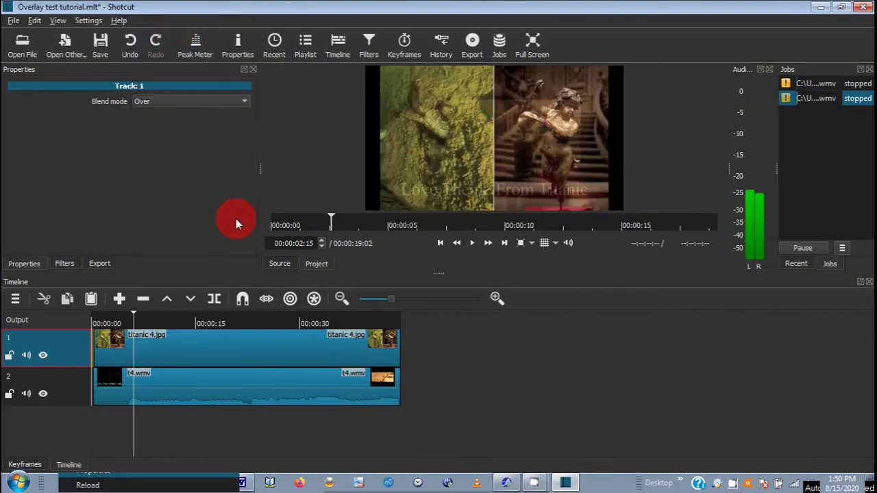
Step: Scrub into titanic 4.jpg and play the preview, pausing at 00:00:16:16
click(134, 331)
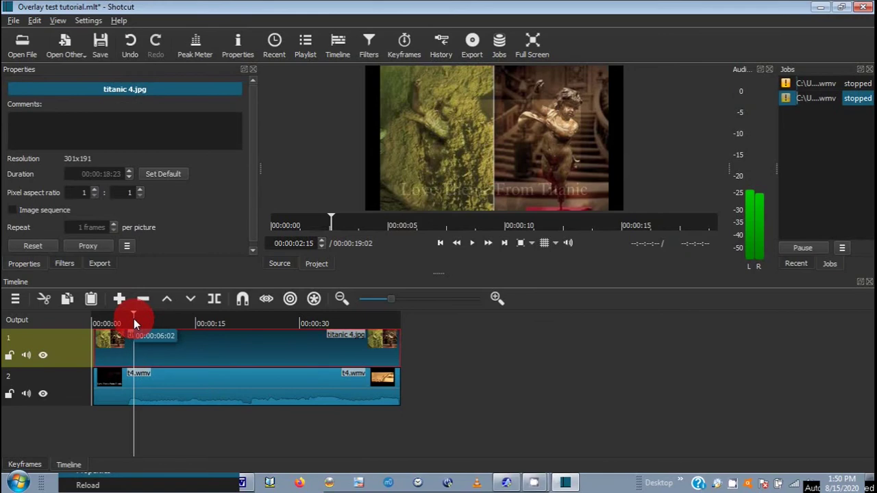
drag(134, 318, 362, 333)
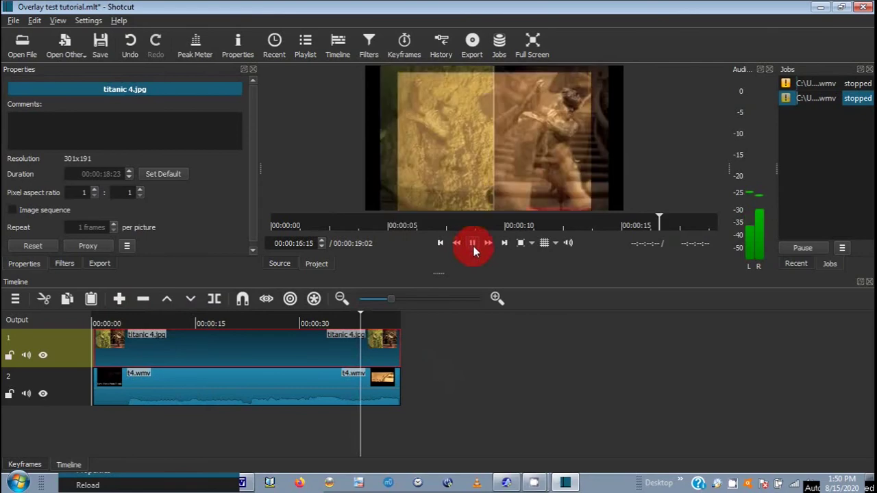
click(473, 245)
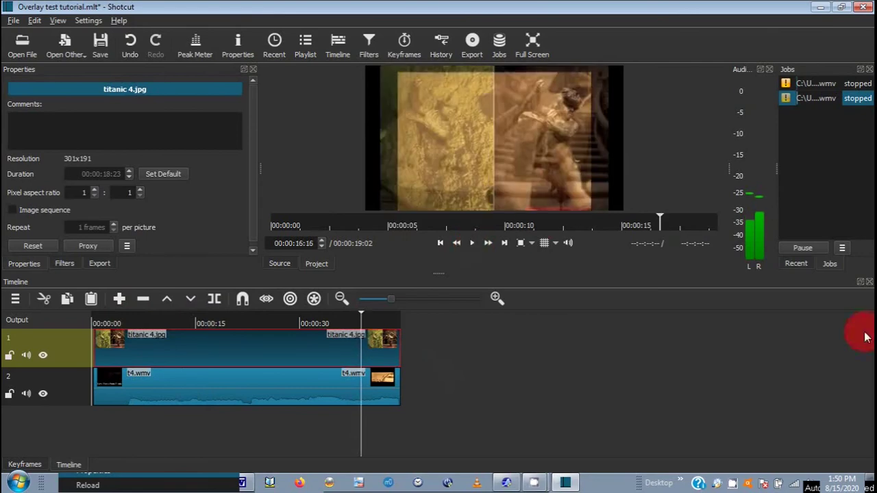
click(242, 484)
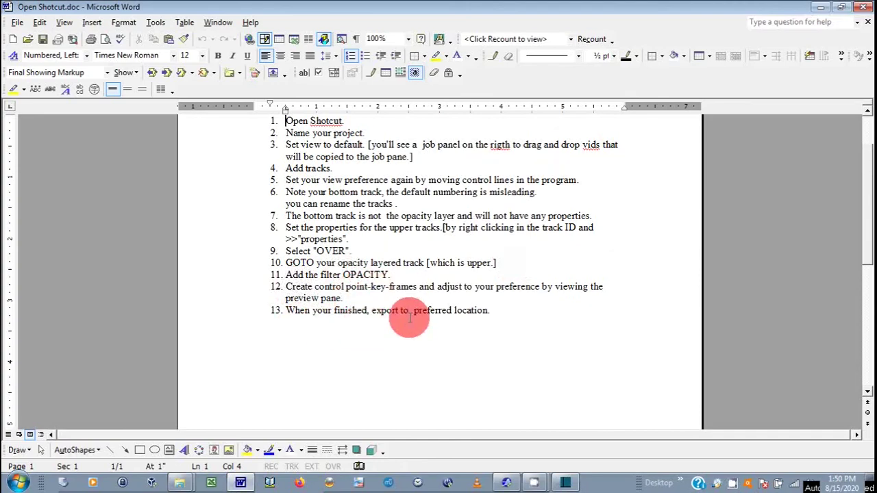
click(822, 7)
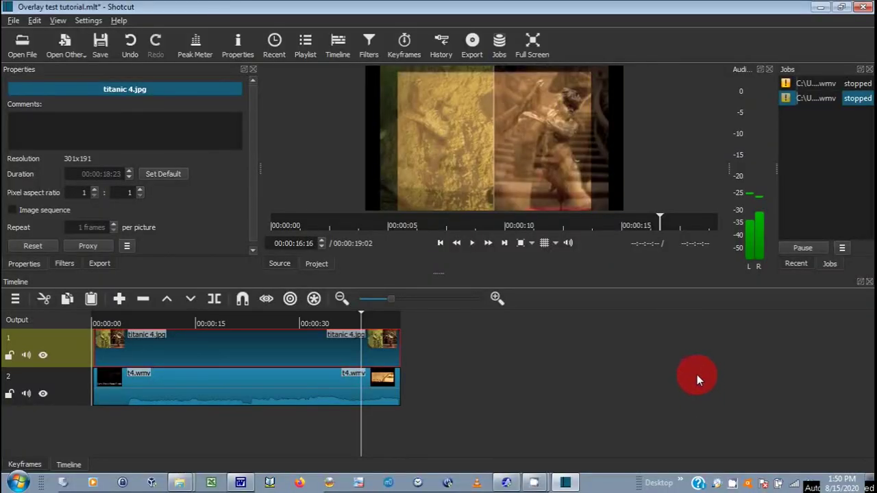